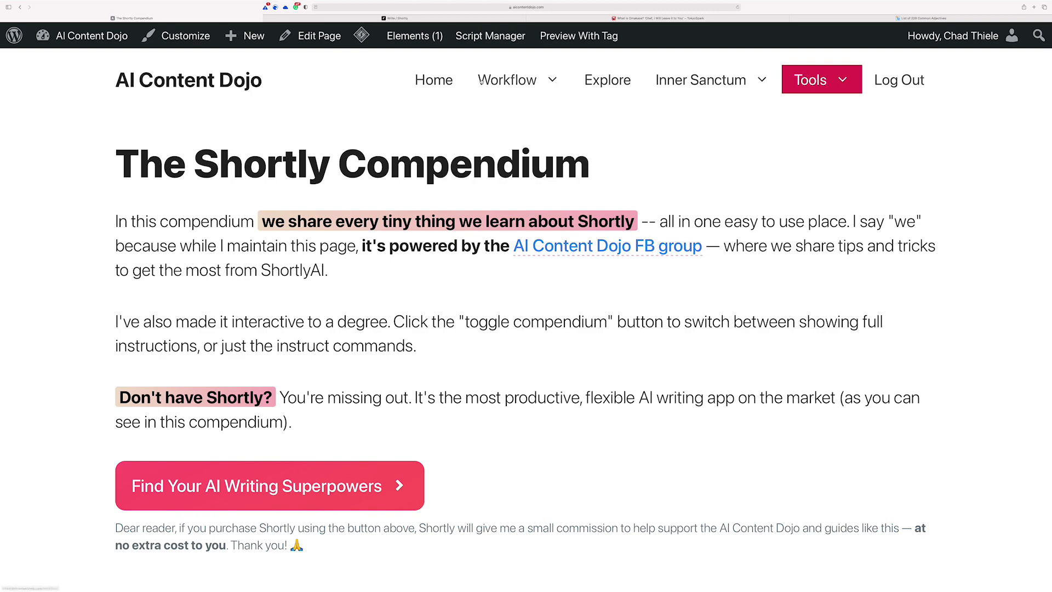
Step: Select the Tokyo Spark omakase article's intro, from 'Omakase' down to '(hopefully).'
left_click(647, 18)
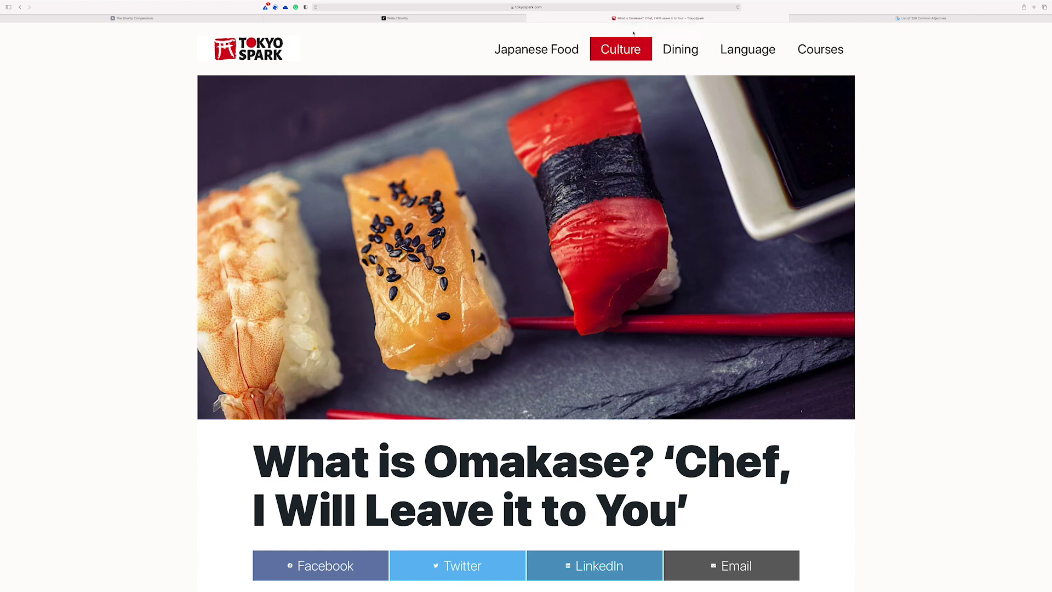
scroll(633, 32, "down", 4)
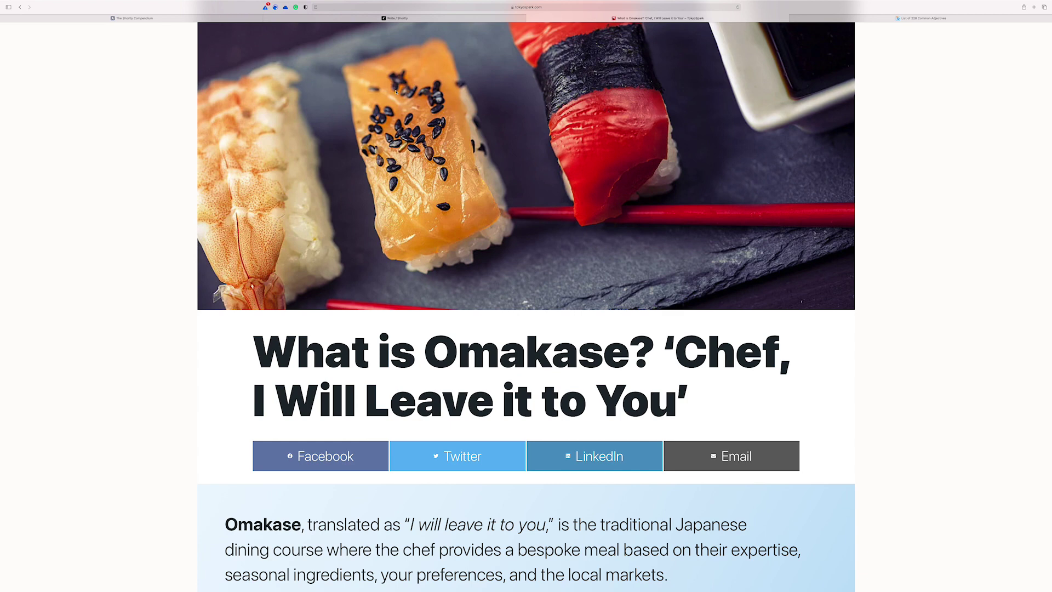
scroll(395, 91, "down", 10)
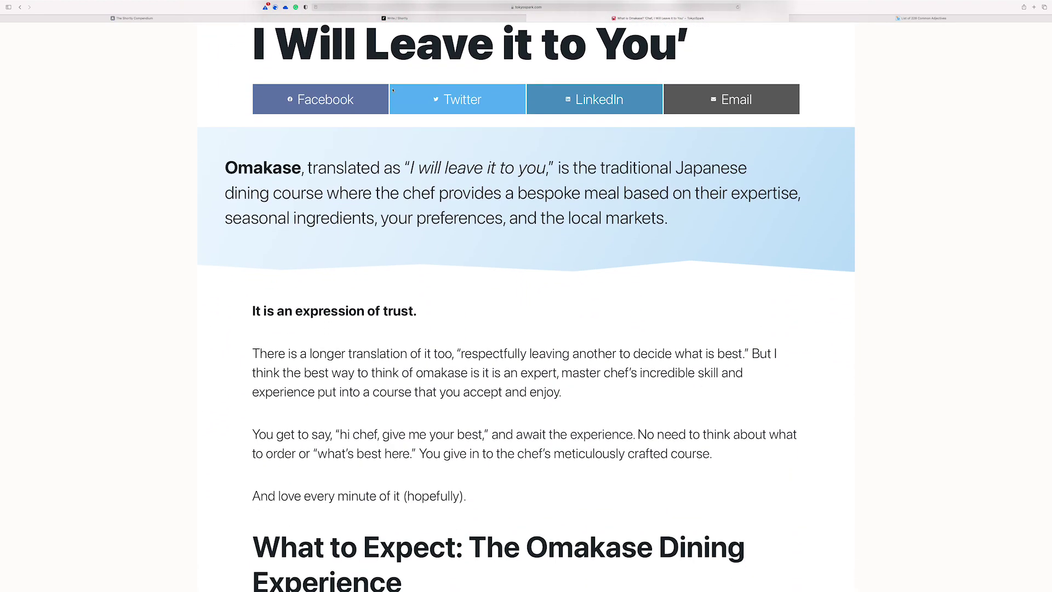
scroll(393, 91, "down", 3)
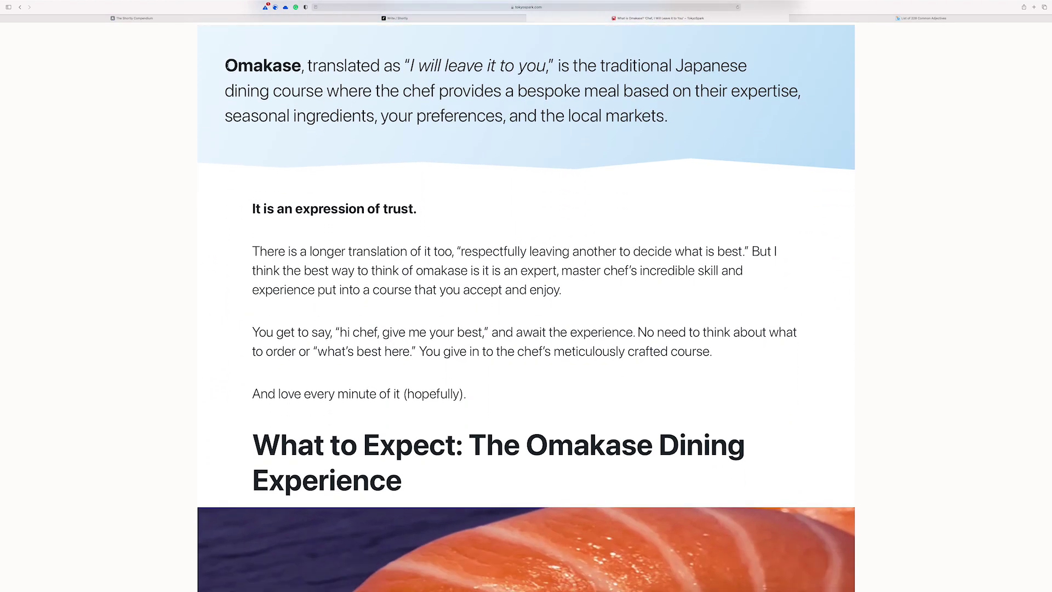
left_click_drag(227, 65, 524, 395)
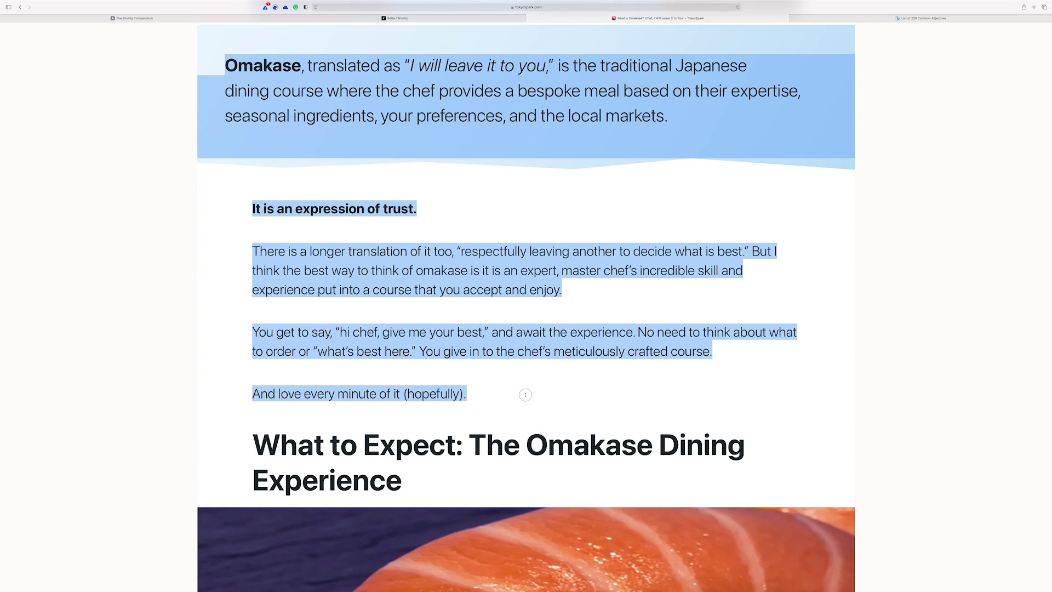
scroll(516, 363, "up", 5)
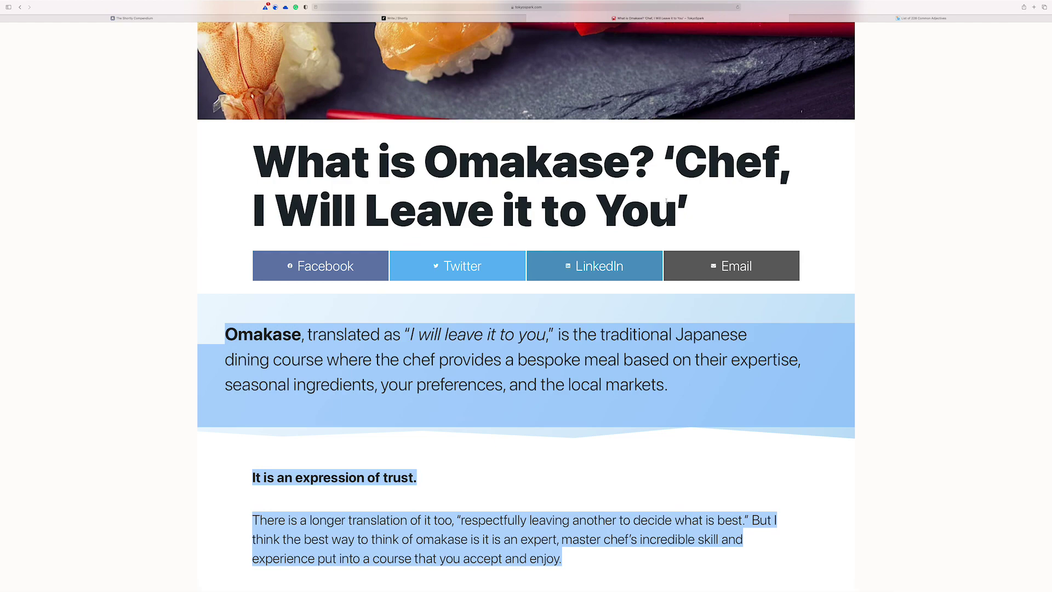
Step: Return to the Shortly editor and zoom the page in
left_click(396, 18)
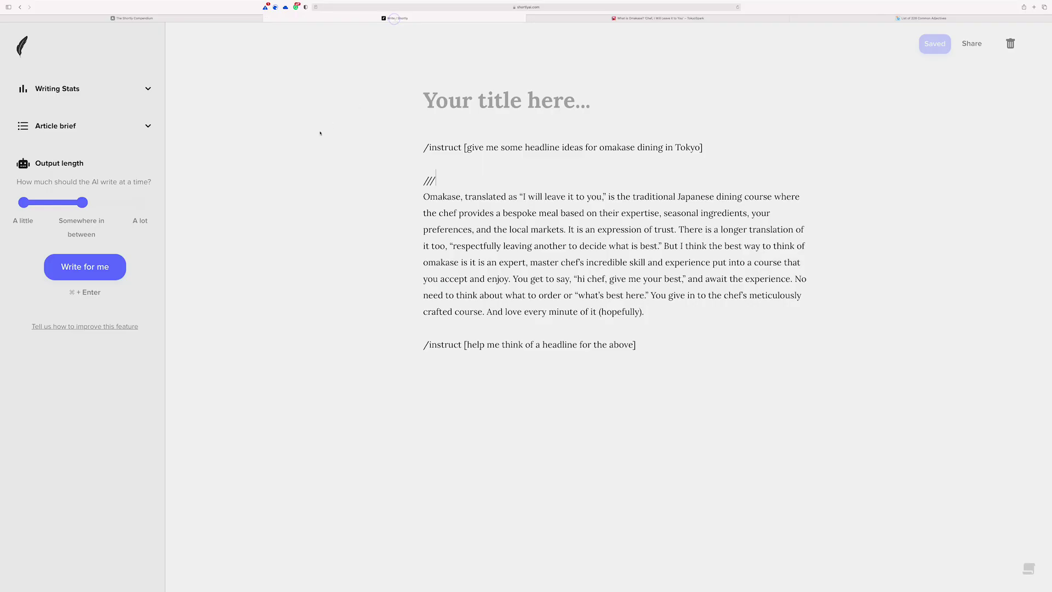
key("super+equal")
key("super+equal")
key("super+equal")
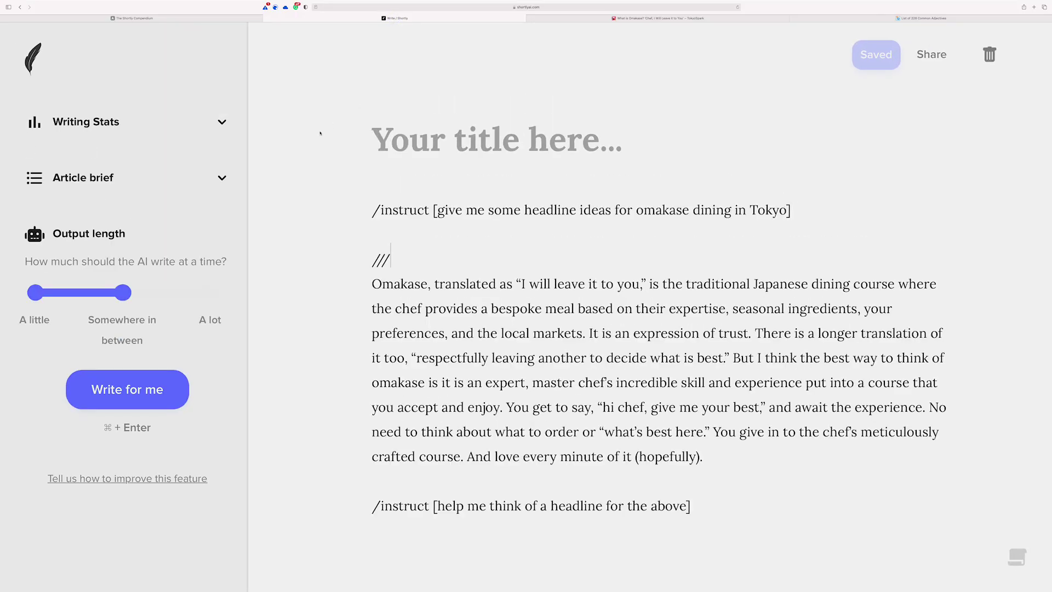
scroll(427, 176, "down", 4)
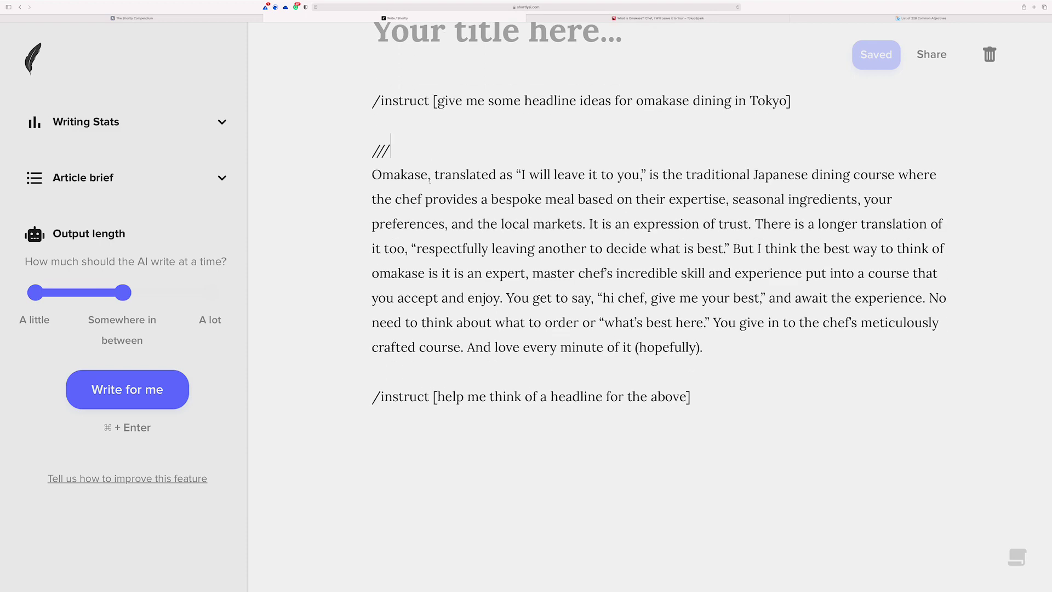
Step: Run the first /instruct line asking for omakase dining headline ideas in Tokyo
left_click(810, 102)
scroll(794, 115, "up", 4)
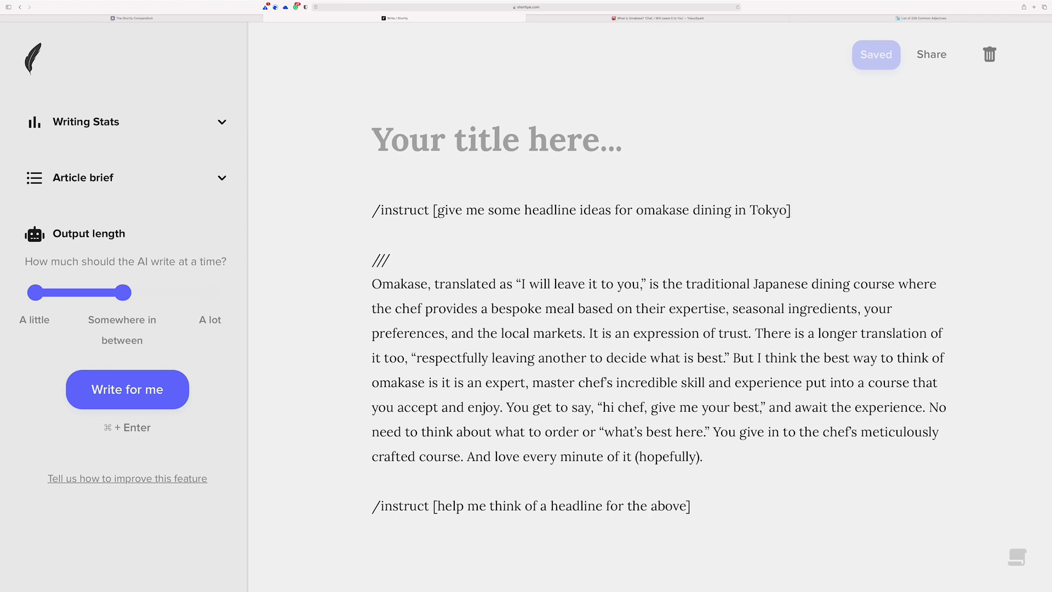
left_click_drag(787, 210, 437, 210)
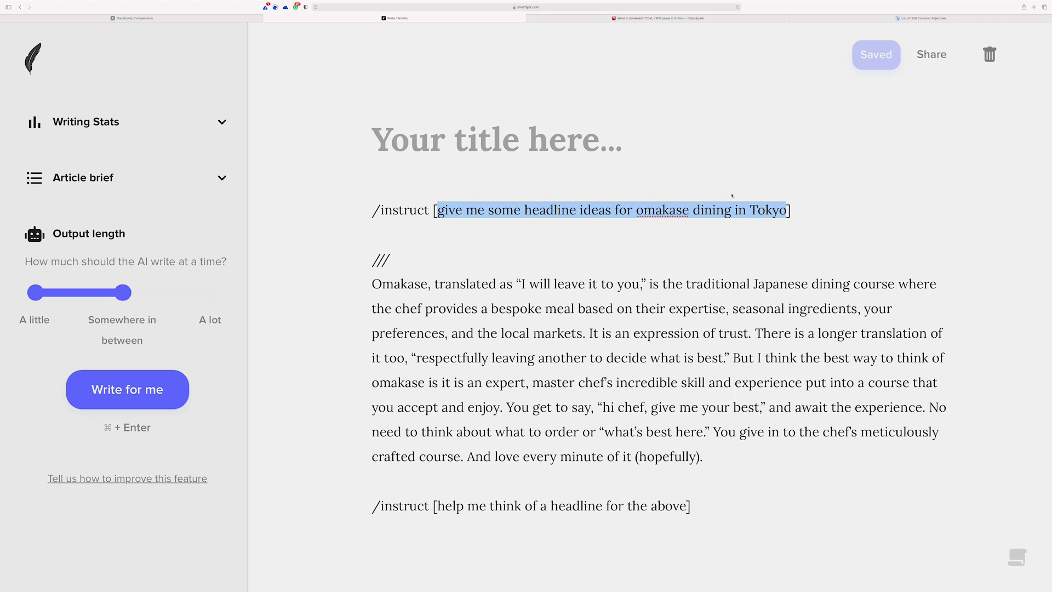
left_click(794, 209)
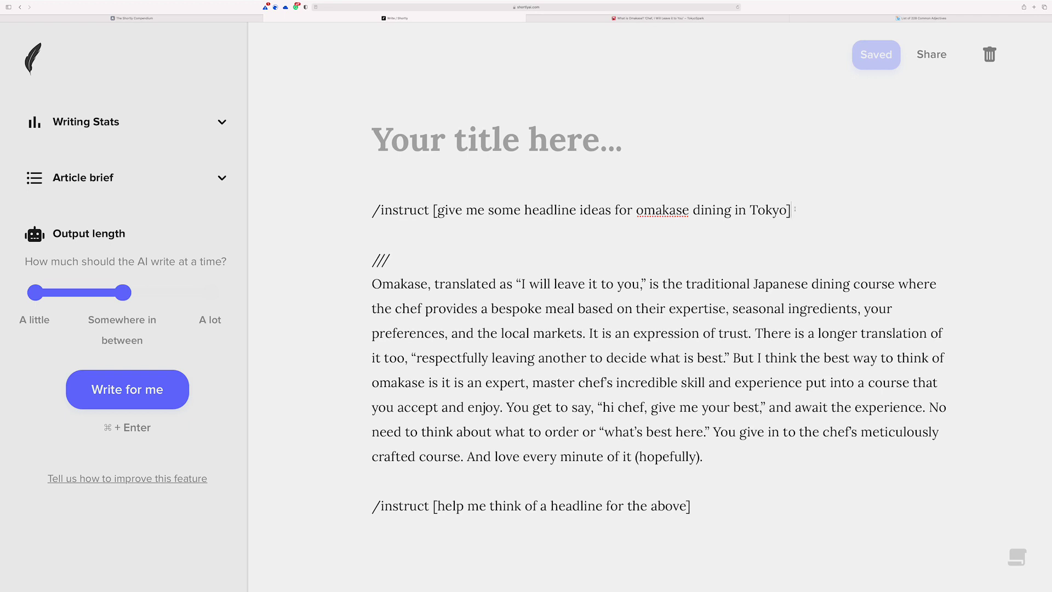
key("super+Return")
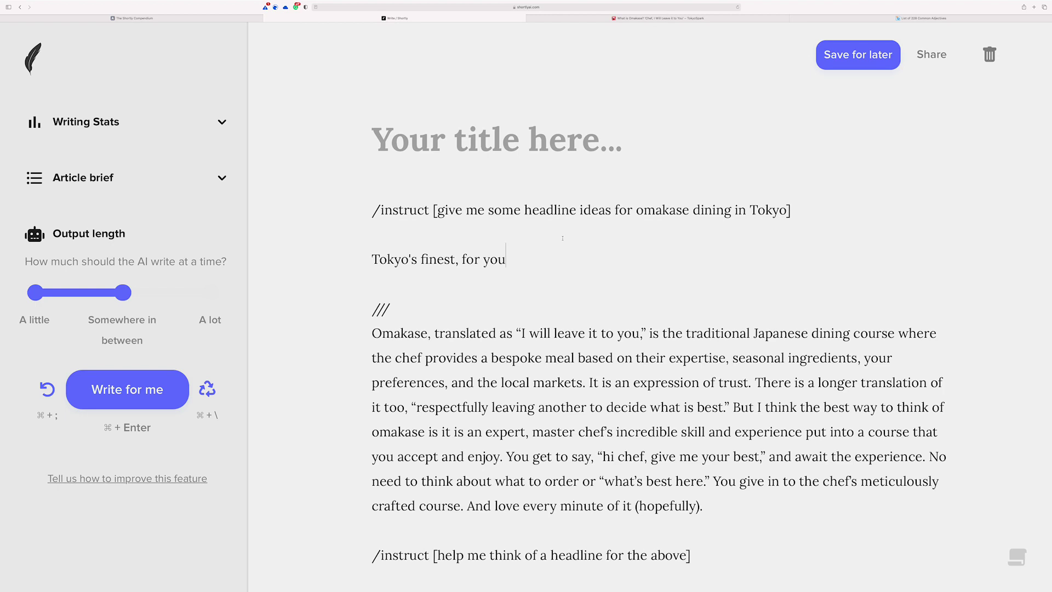
left_click_drag(793, 210, 348, 216)
left_click(601, 201)
left_click(821, 210)
left_click(1017, 557)
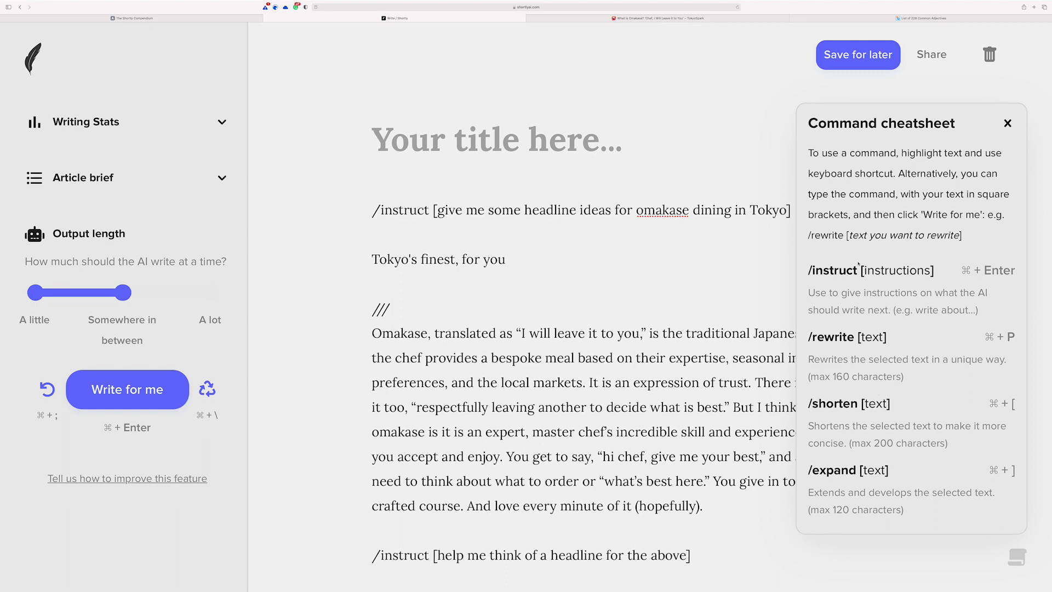
double_click(425, 211)
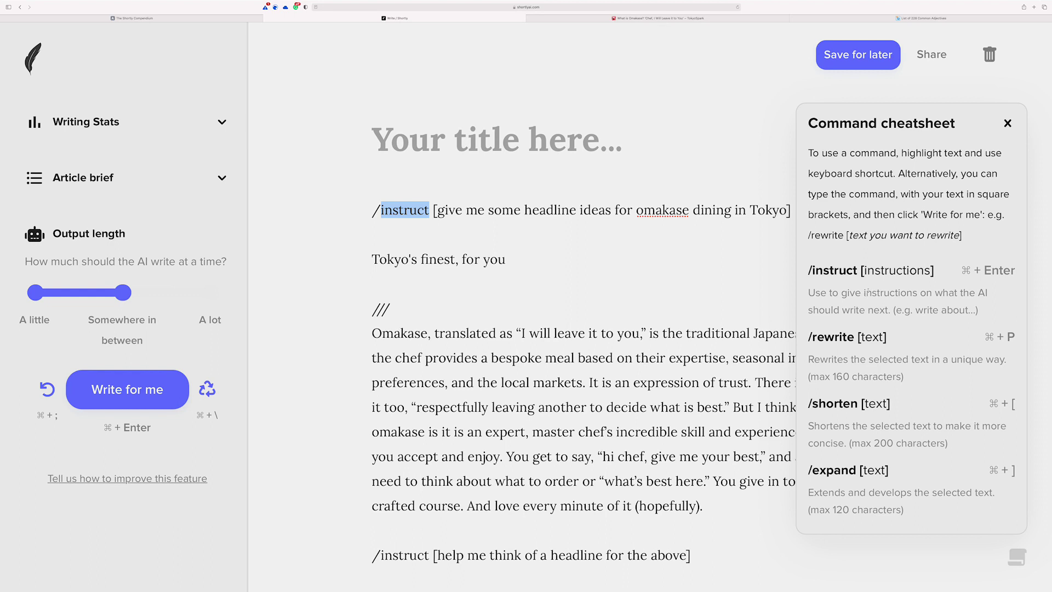
left_click(761, 220)
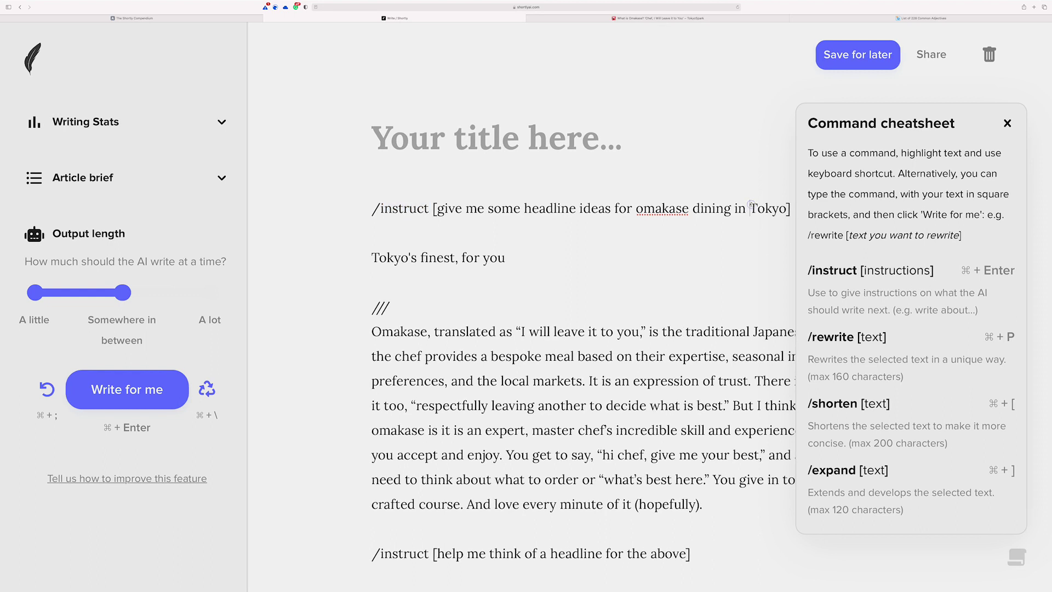
left_click(1008, 122)
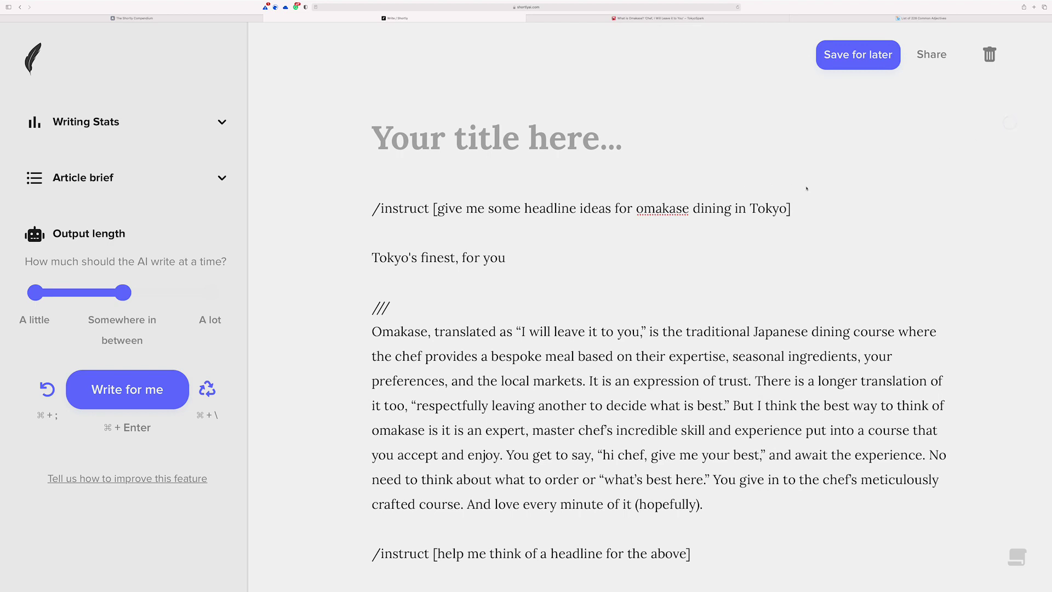
Step: Generate two more headlines from the instruction ending 'Tokyo]'
left_click(793, 207)
mouse_move(792, 208)
left_mouse_down()
mouse_move(762, 204)
mouse_move(795, 206)
left_mouse_up()
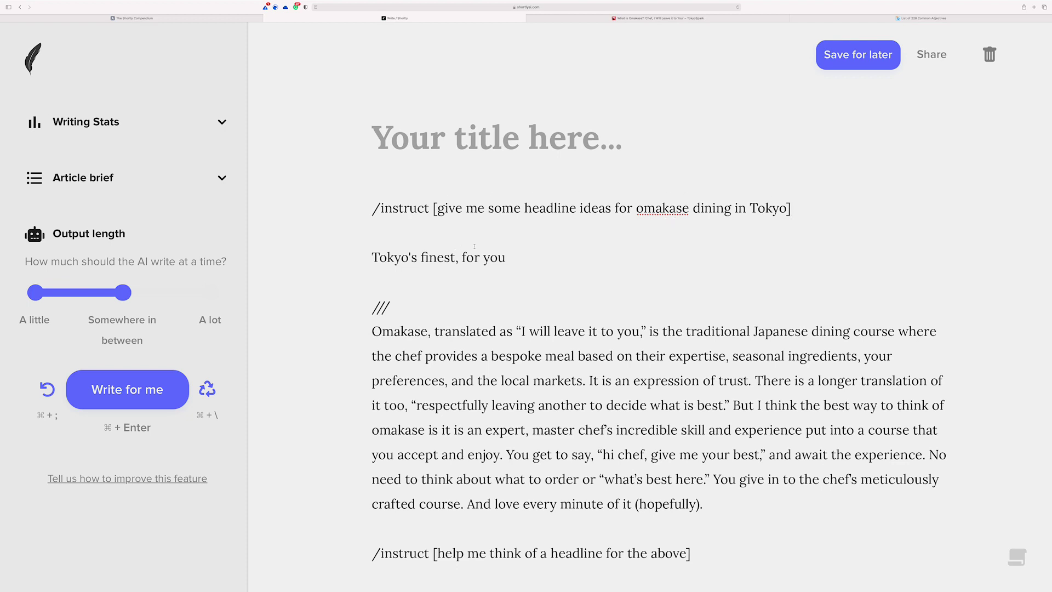
left_click(800, 207)
key("super+Return")
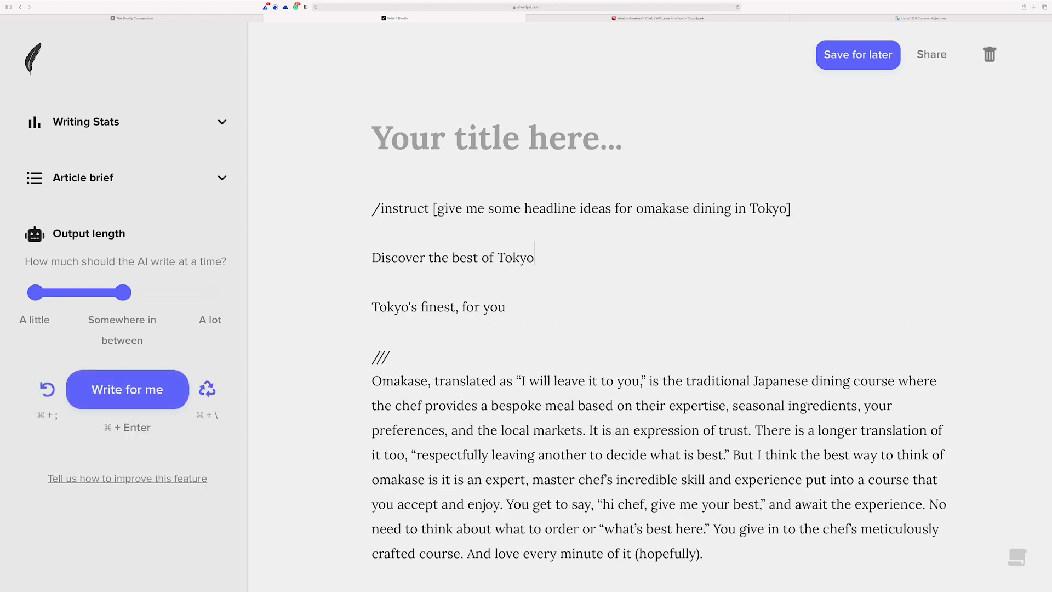
left_click(882, 206)
key("super+Return")
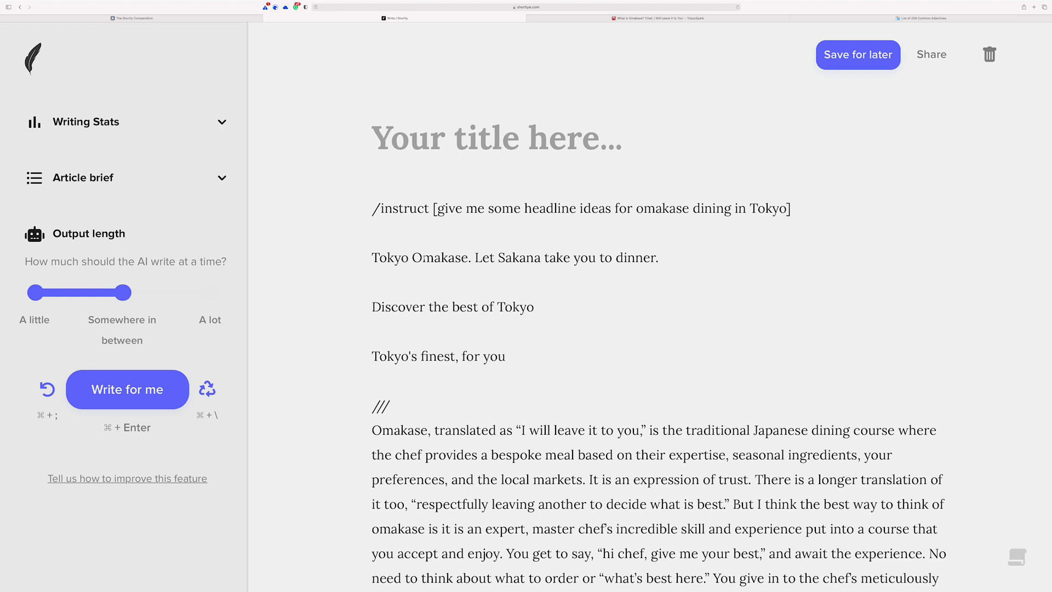
Step: Delete the blank lines so all three headlines sit on consecutive lines
left_click(471, 257)
left_click_drag(471, 257, 374, 253)
left_click(522, 256)
double_click(520, 256)
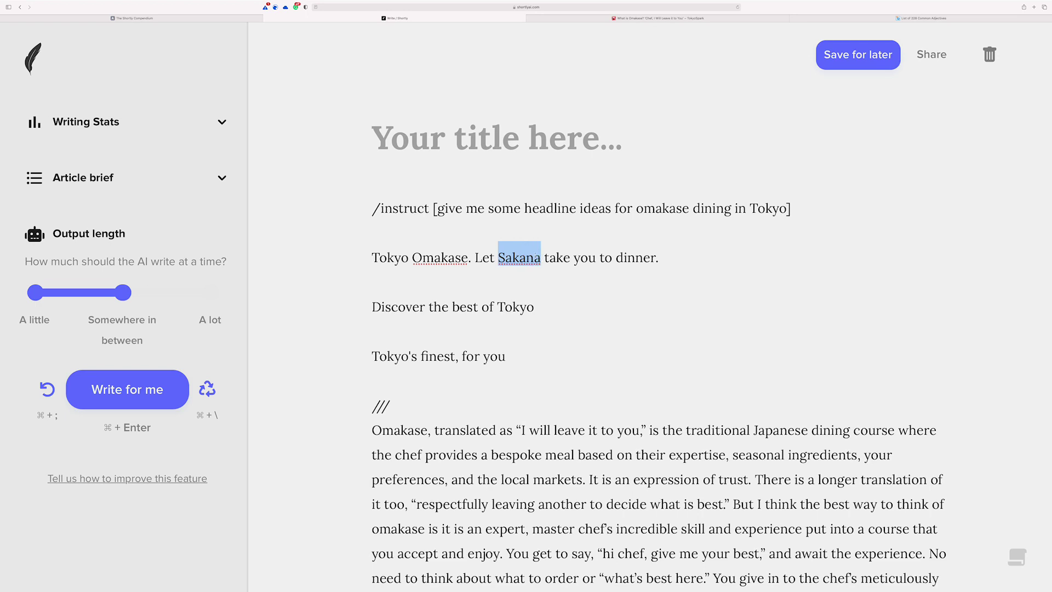
left_click(663, 256)
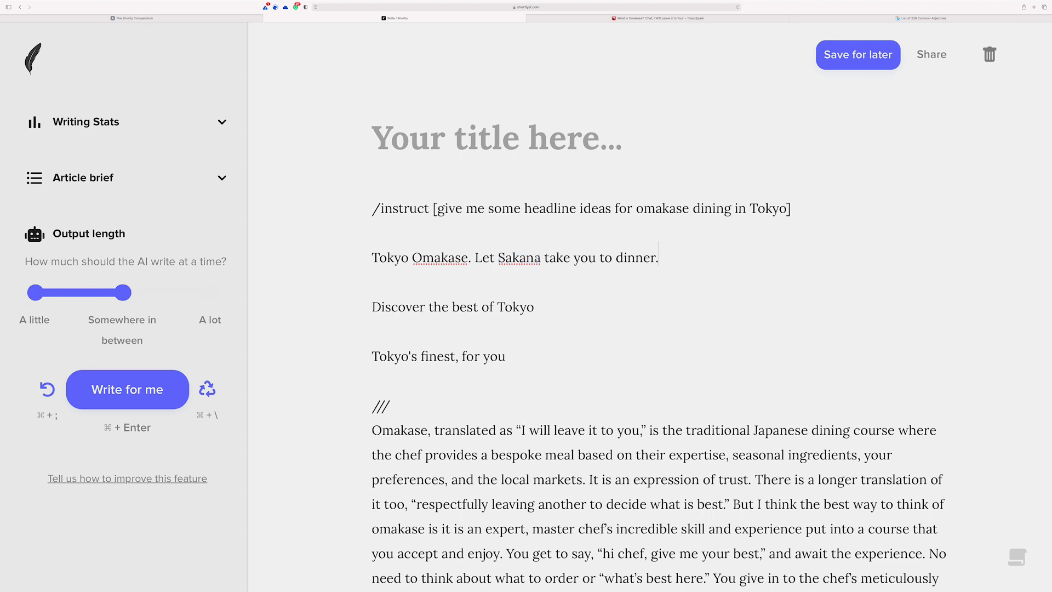
double_click(520, 256)
left_click(663, 257)
left_click(525, 289, "shift")
left_click(511, 283)
key("BackSpace")
left_click(482, 306)
key("BackSpace")
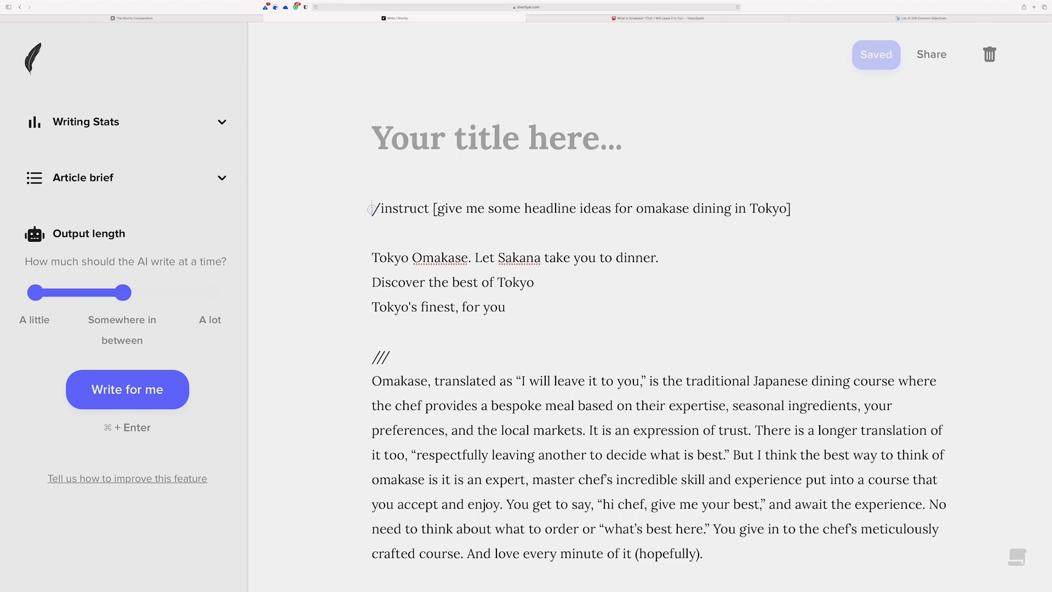
Step: Highlight the /instruct line and its bracketed request, then expand the empty Article brief section
left_click_drag(372, 208, 545, 246)
left_click(571, 236)
scroll(548, 235, "up", 1)
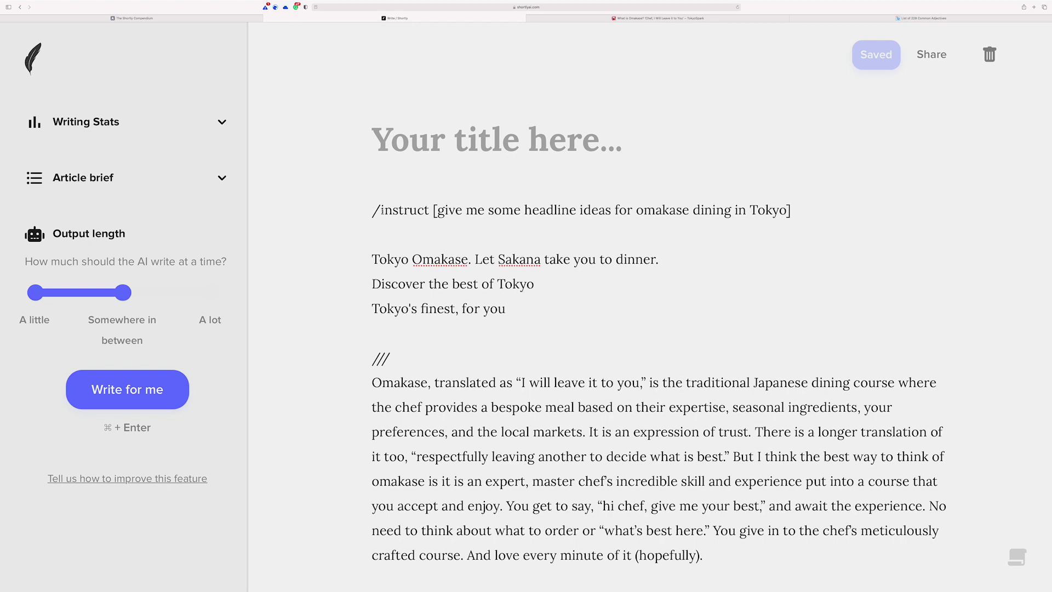
left_click_drag(372, 210, 436, 210)
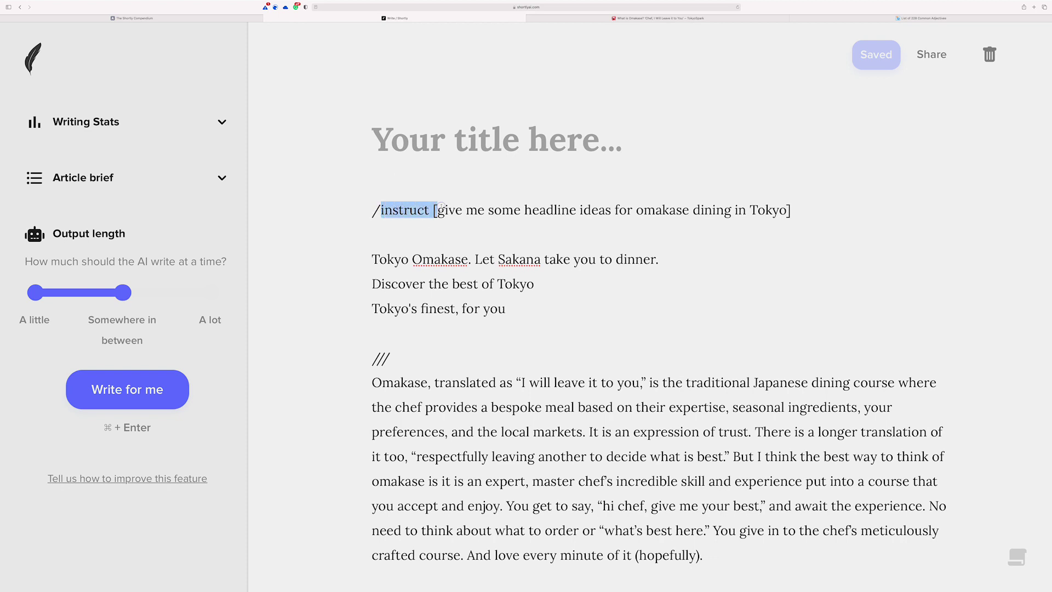
left_click(401, 182)
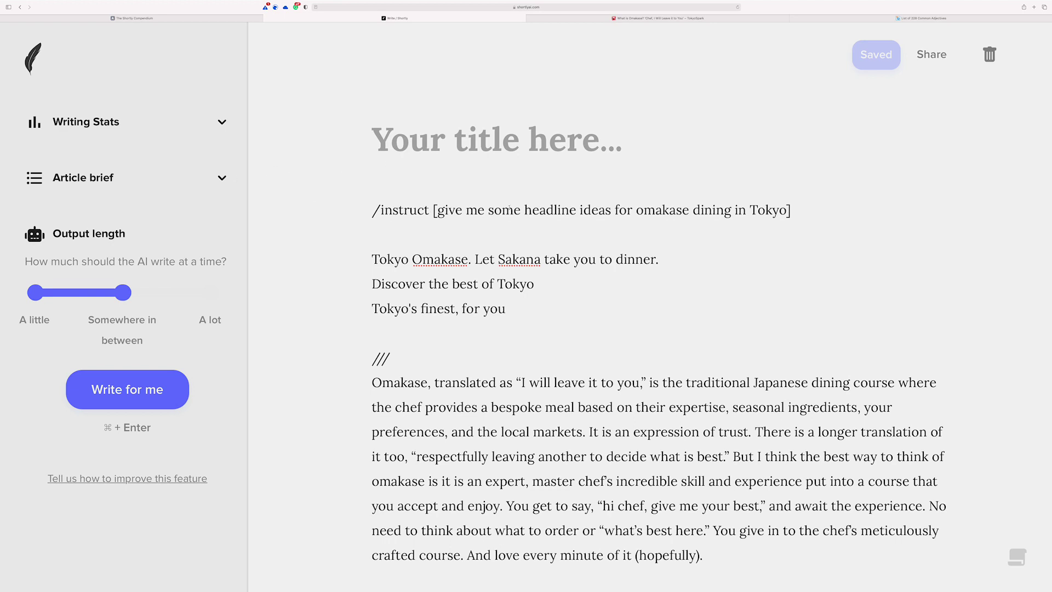
left_click_drag(782, 209, 347, 198)
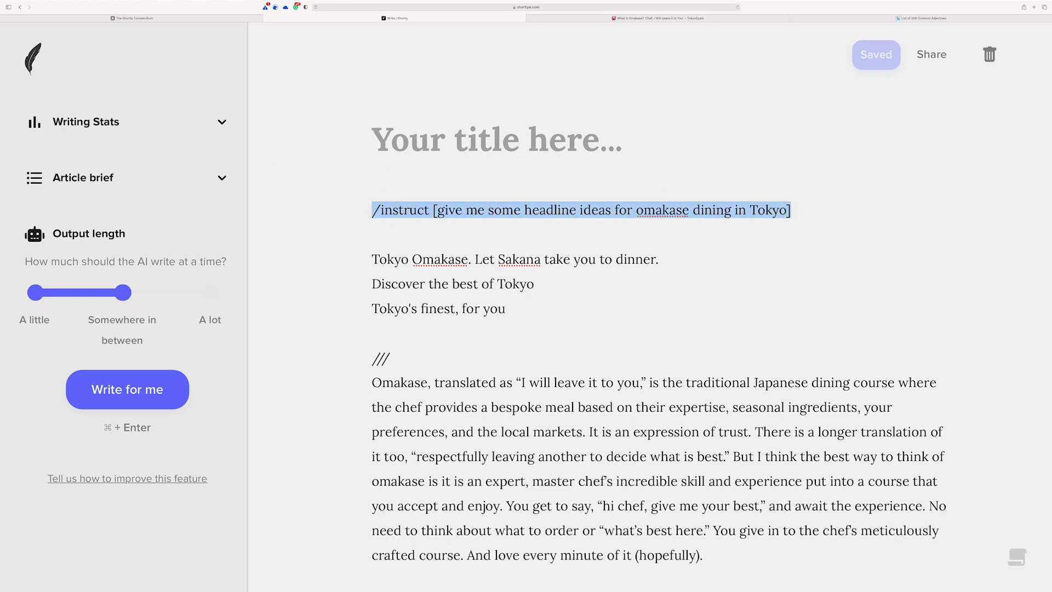
left_click(438, 210)
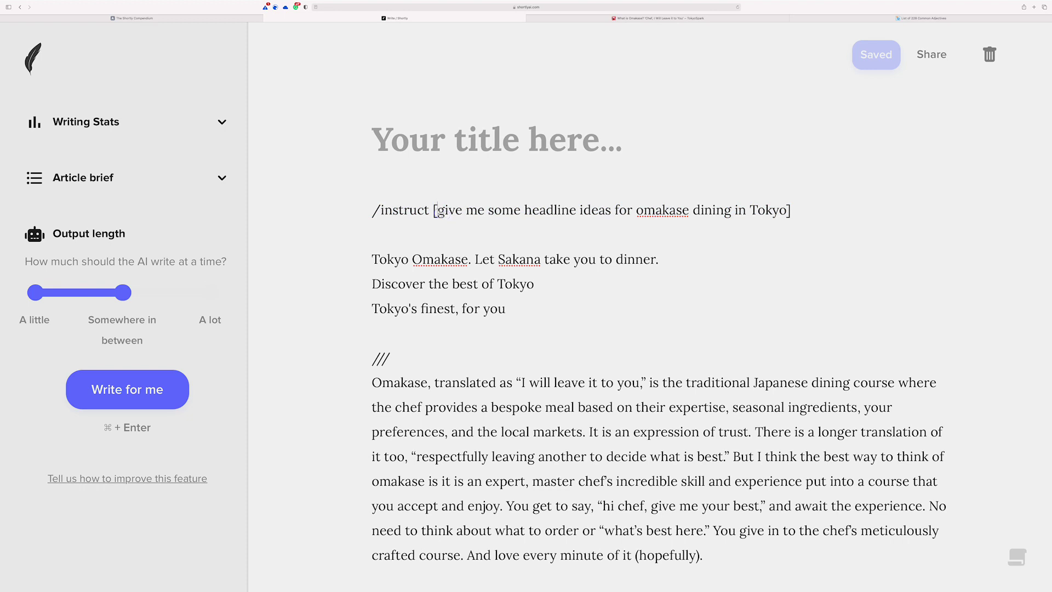
left_click_drag(438, 210, 786, 210)
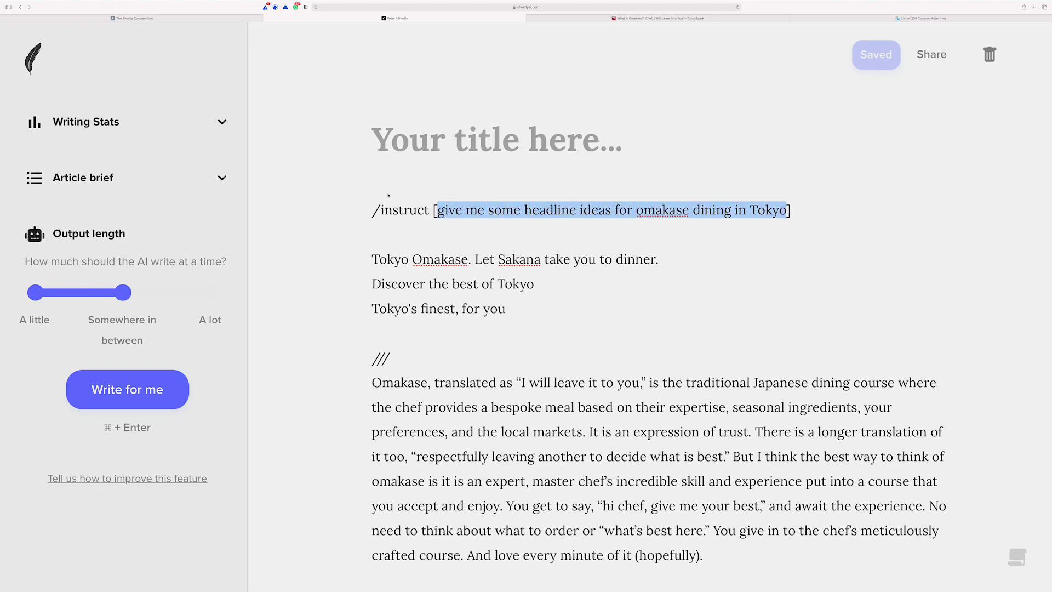
left_click(415, 134)
left_click(222, 177)
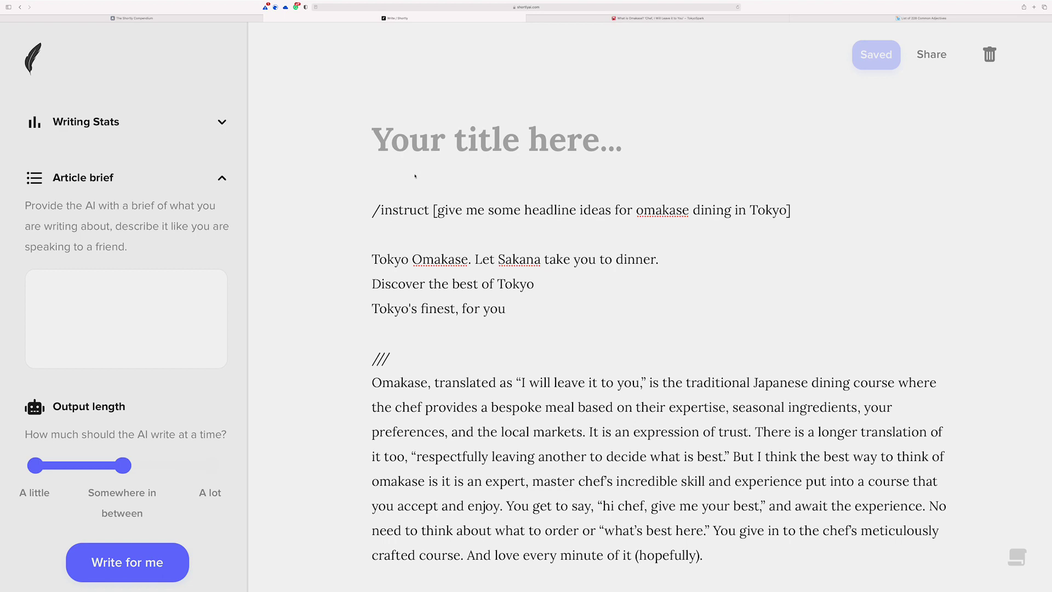
left_click_drag(373, 210, 786, 210)
left_click(474, 210)
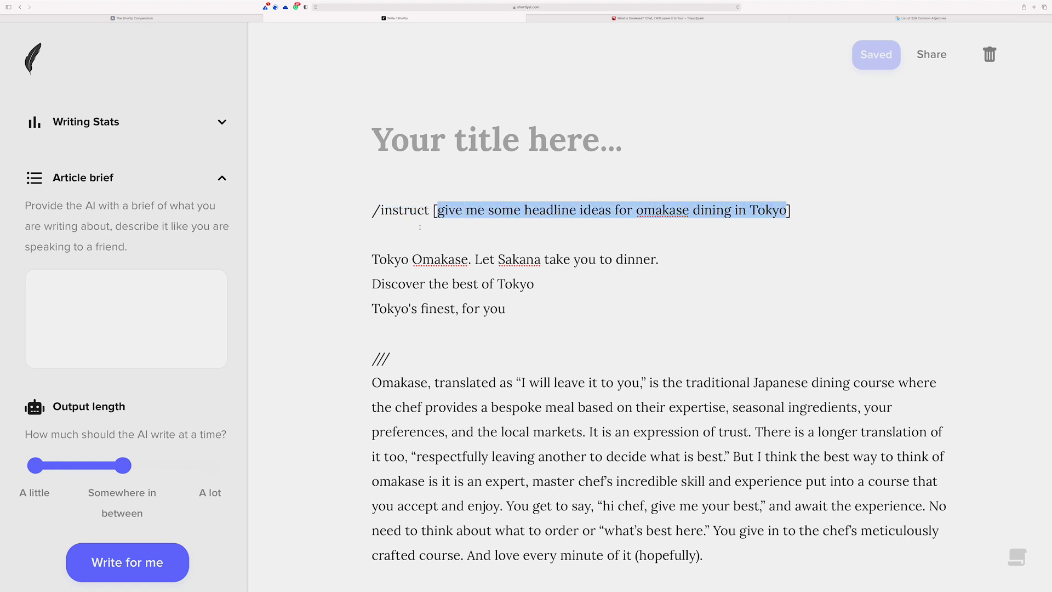
scroll(412, 229, "down", 3)
left_click_drag(399, 267, 347, 279)
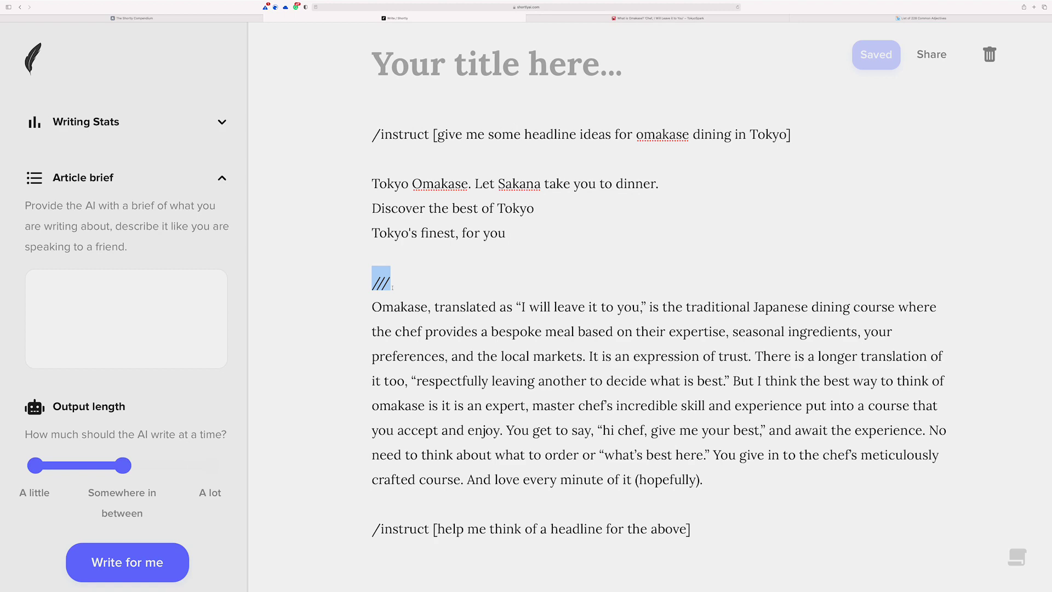
scroll(393, 287, "down", 3)
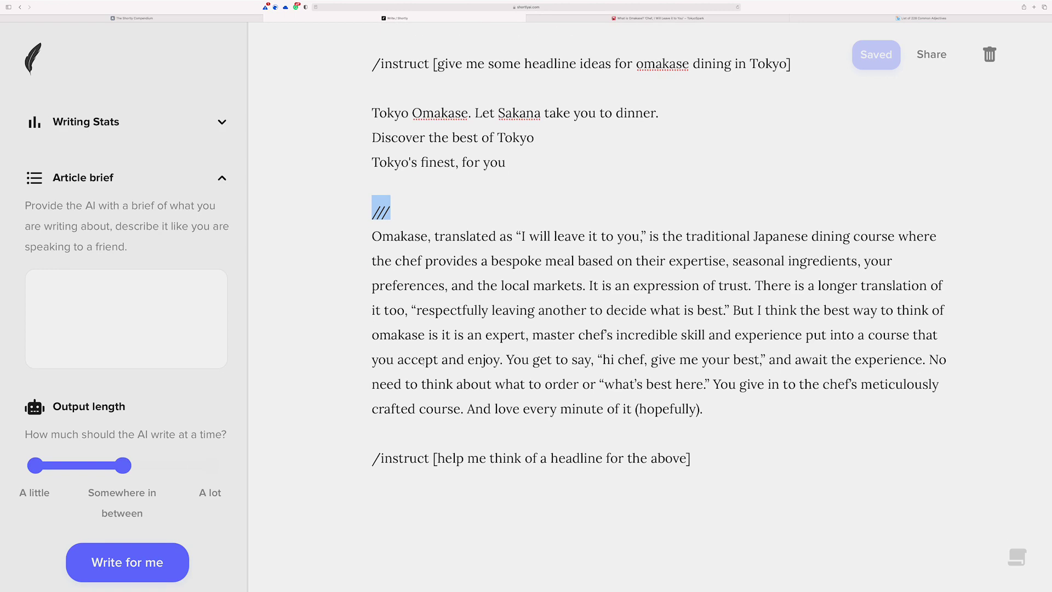
left_click(404, 454)
left_click_drag(373, 456, 693, 454)
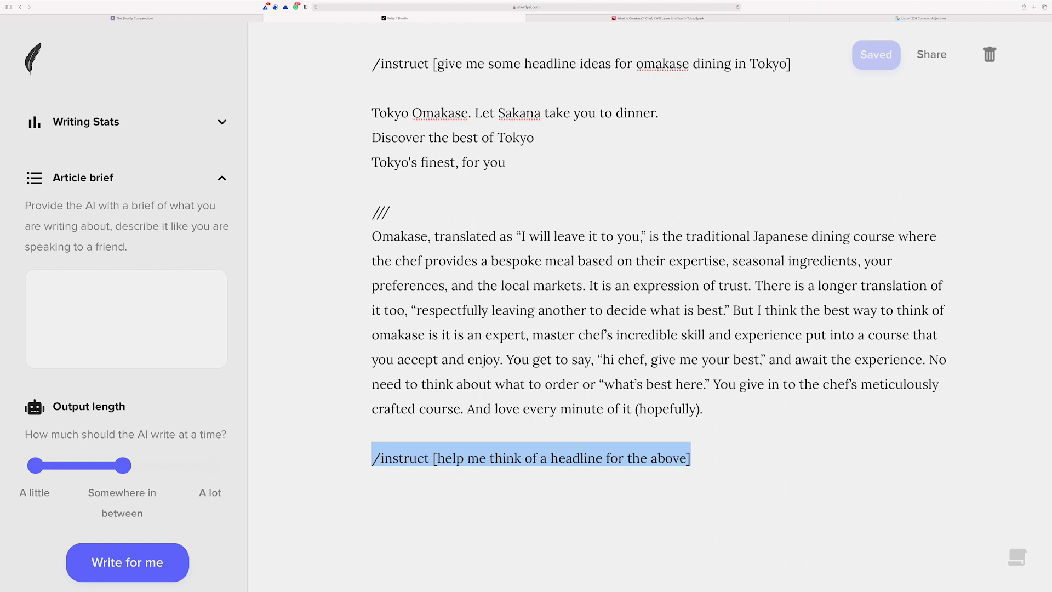
left_click(517, 463)
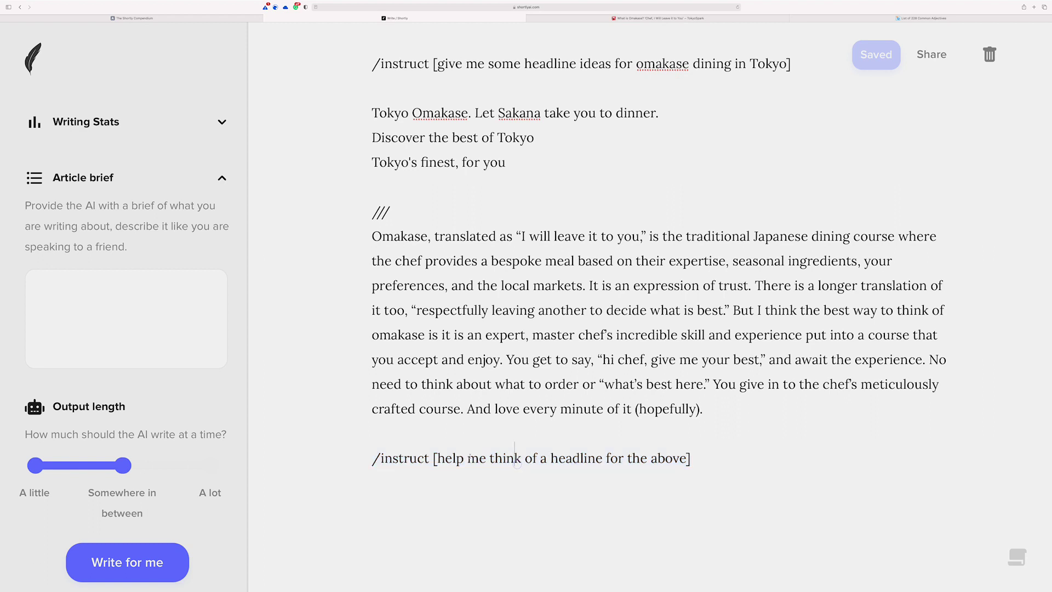
left_click_drag(438, 457, 687, 449)
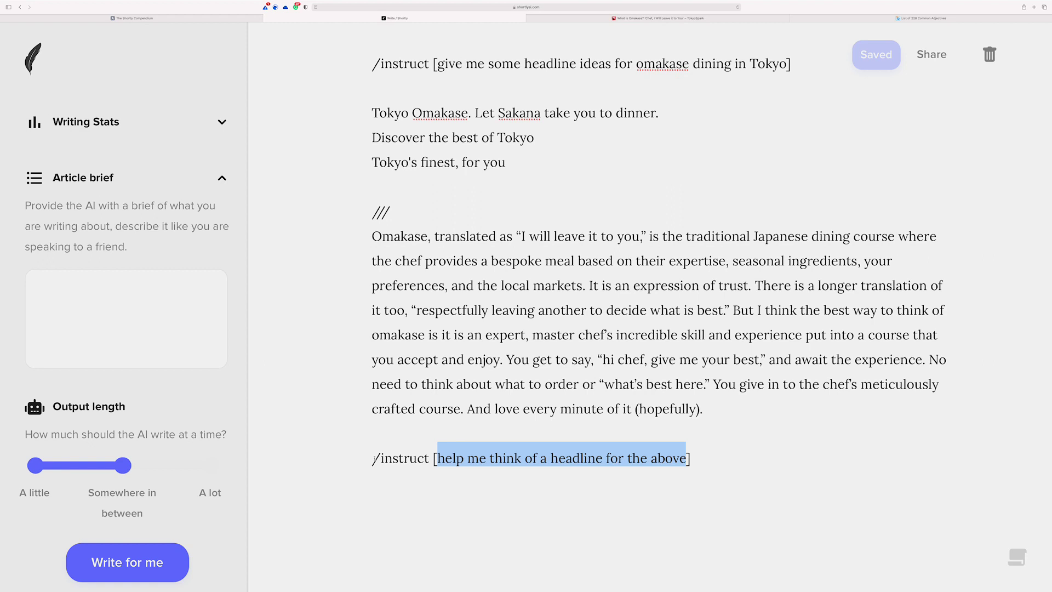
left_click_drag(375, 459, 366, 2)
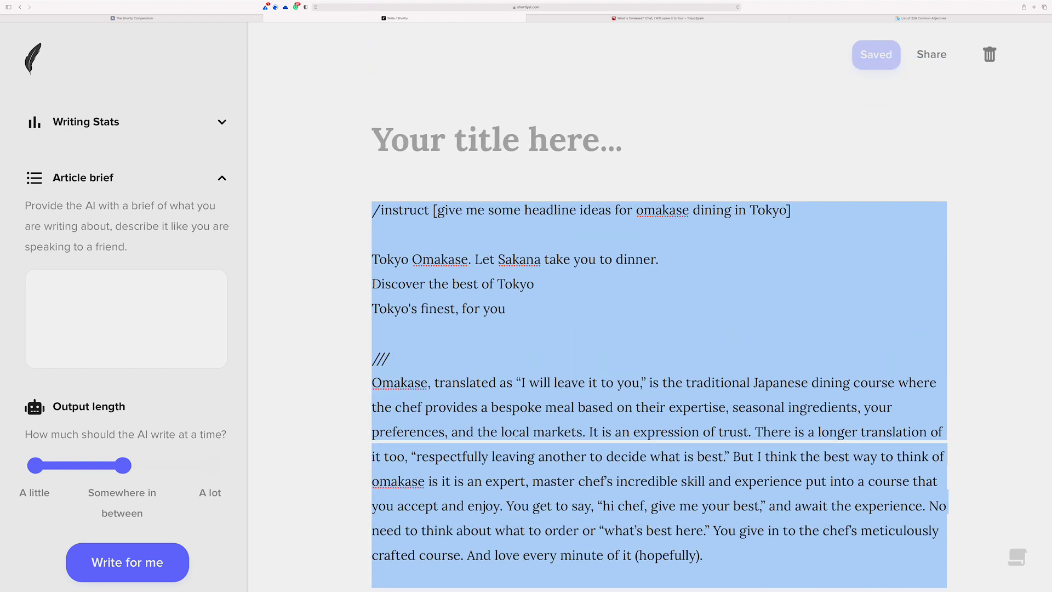
scroll(514, 433, "down", 2)
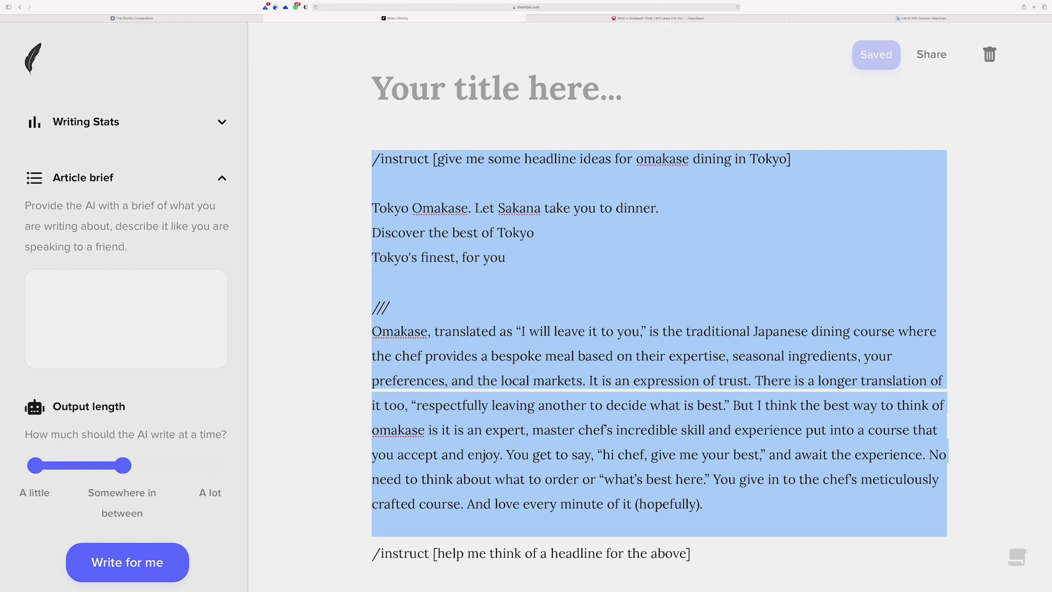
scroll(529, 440, "down", 5)
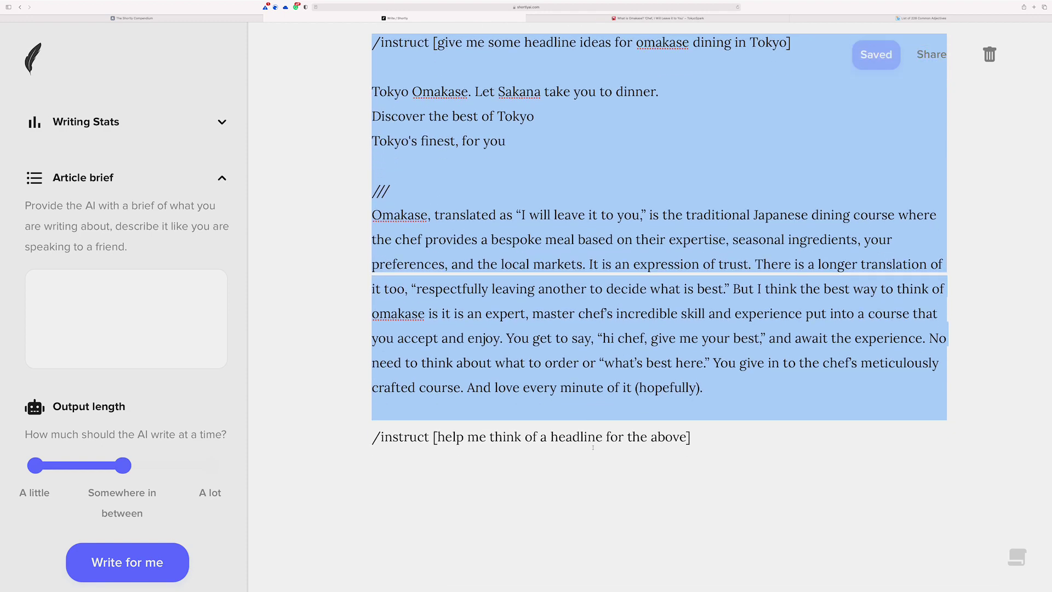
scroll(584, 450, "up", 1)
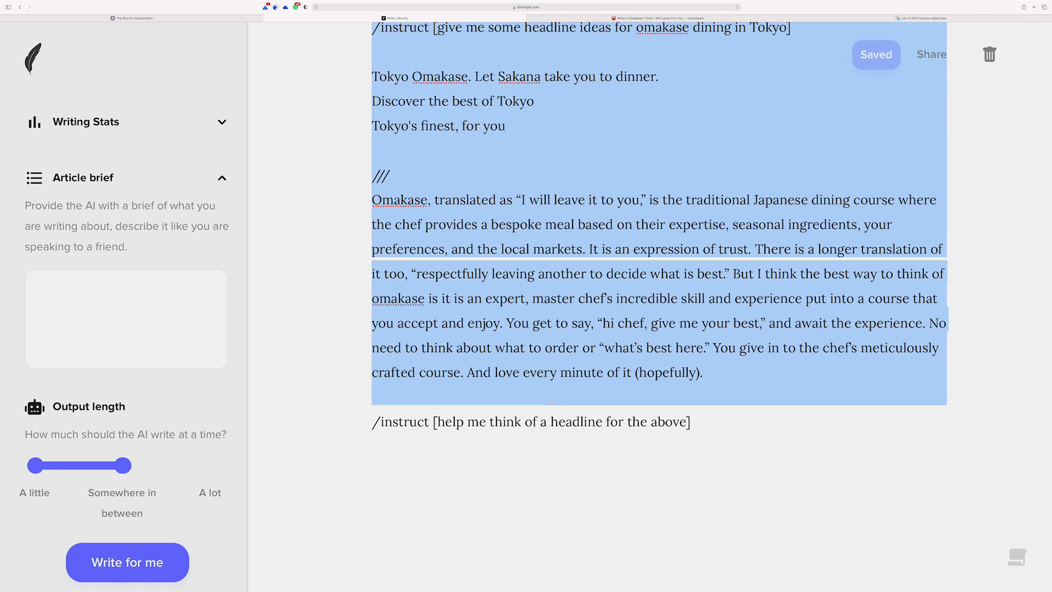
left_click(439, 295)
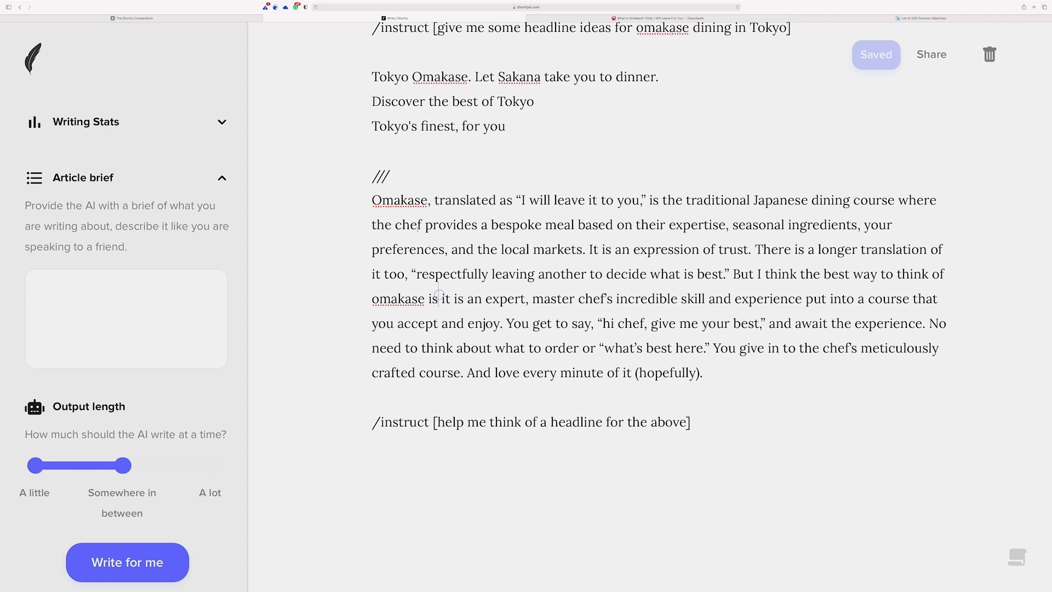
double_click(383, 174)
left_click(551, 270)
left_click_drag(692, 420, 336, 195)
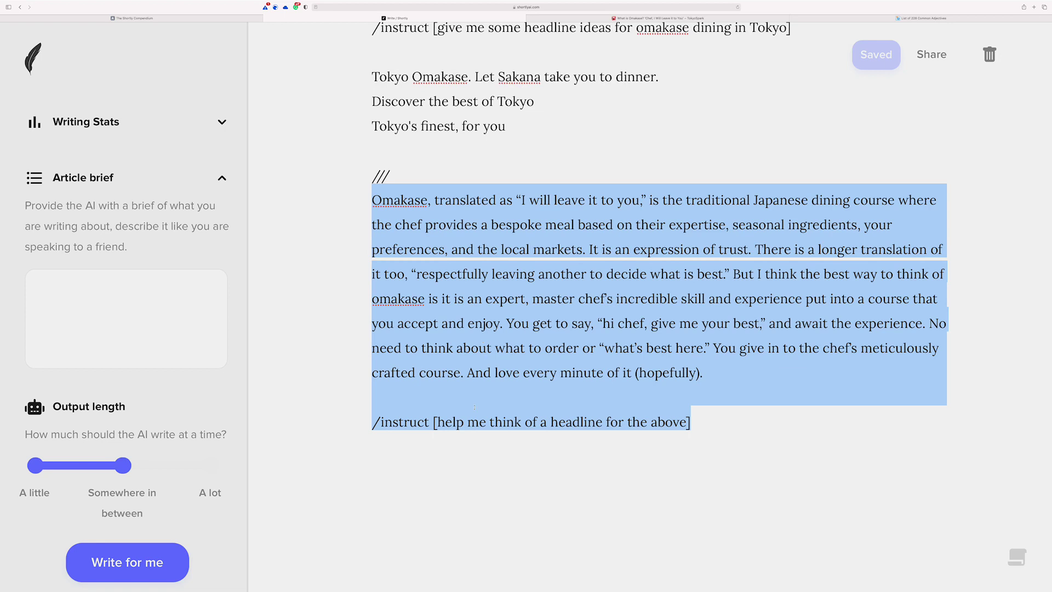
left_click_drag(439, 422, 687, 423)
left_click(696, 423)
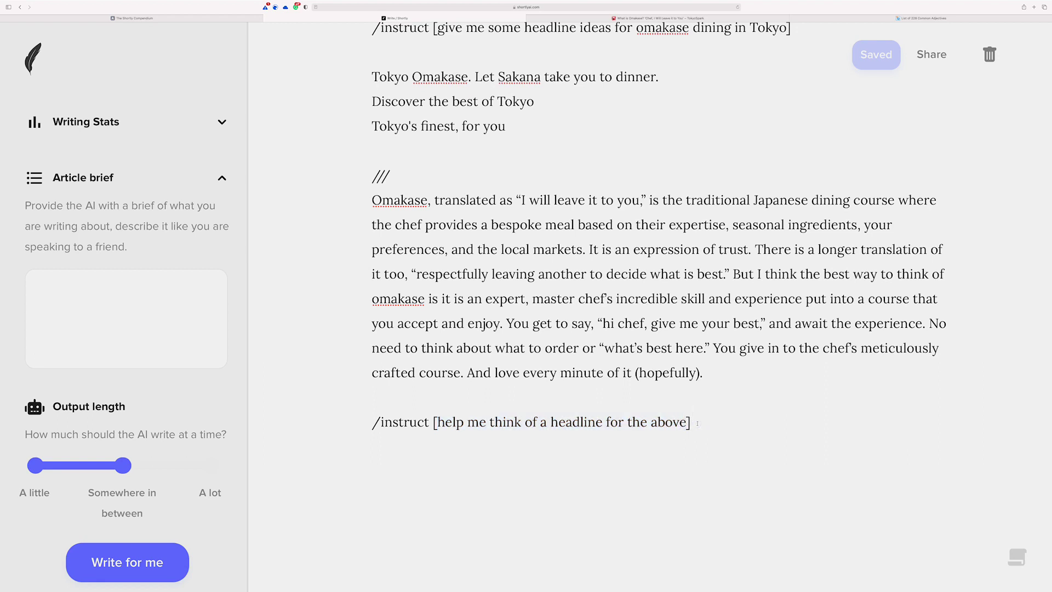
left_click_drag(687, 422, 436, 422)
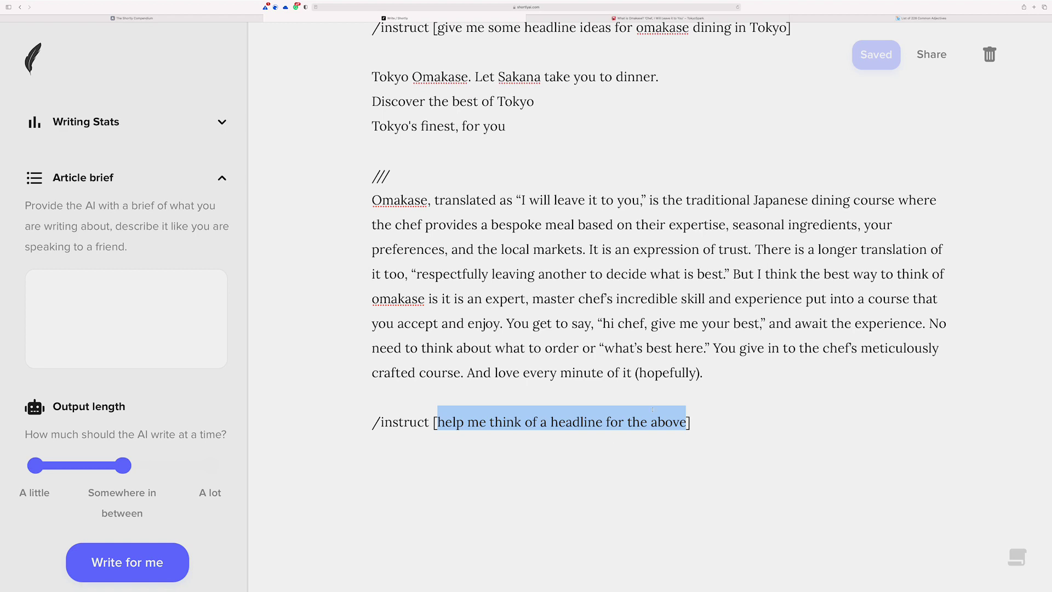
left_click(699, 401)
left_click_drag(687, 421, 680, 422)
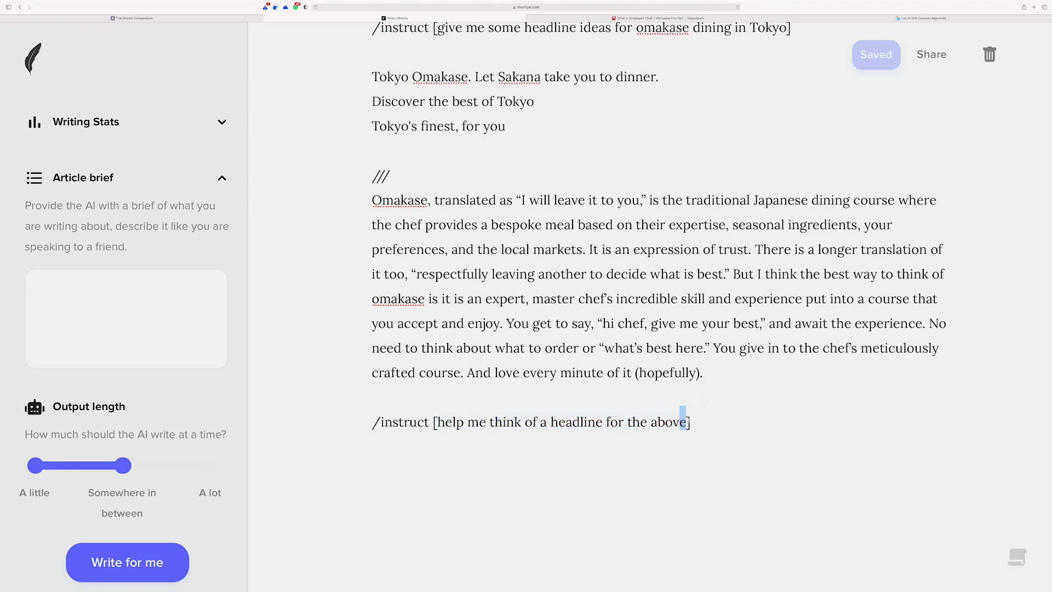
left_click_drag(703, 373, 371, 200)
left_click(694, 418)
Step: Generate headlines 'Sit back and enjoy master chef's skill; Omakase' and 'Do you feel Omakase?', rating output Okay
key("super+Return")
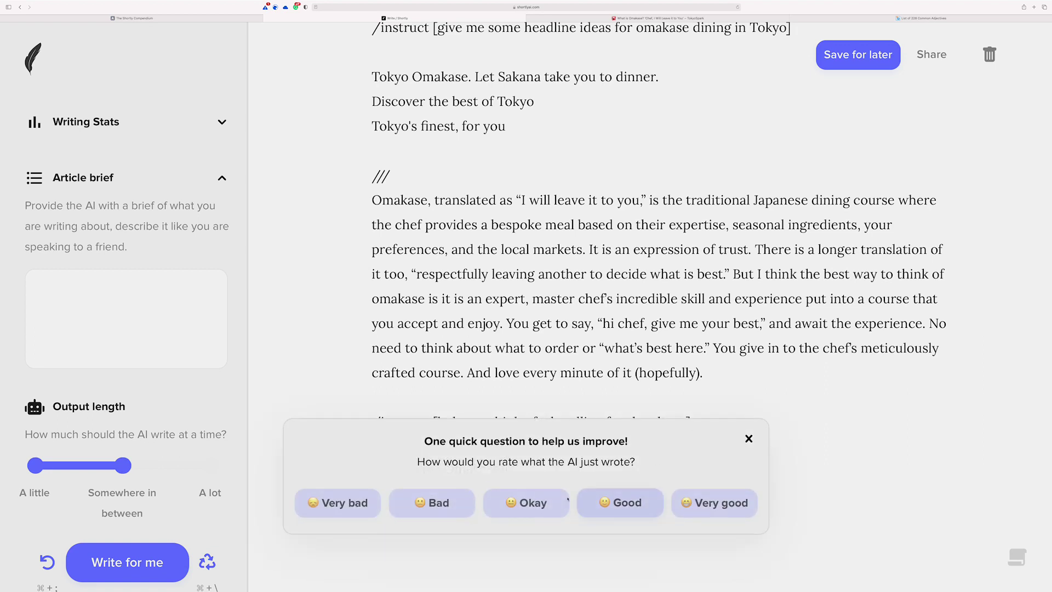
left_click(518, 503)
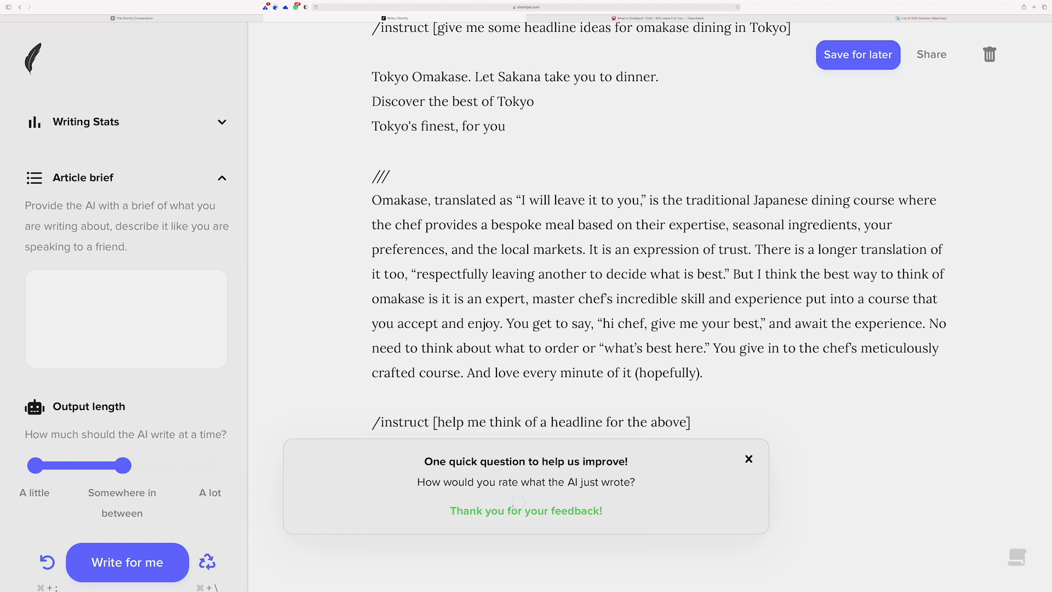
left_click(749, 459)
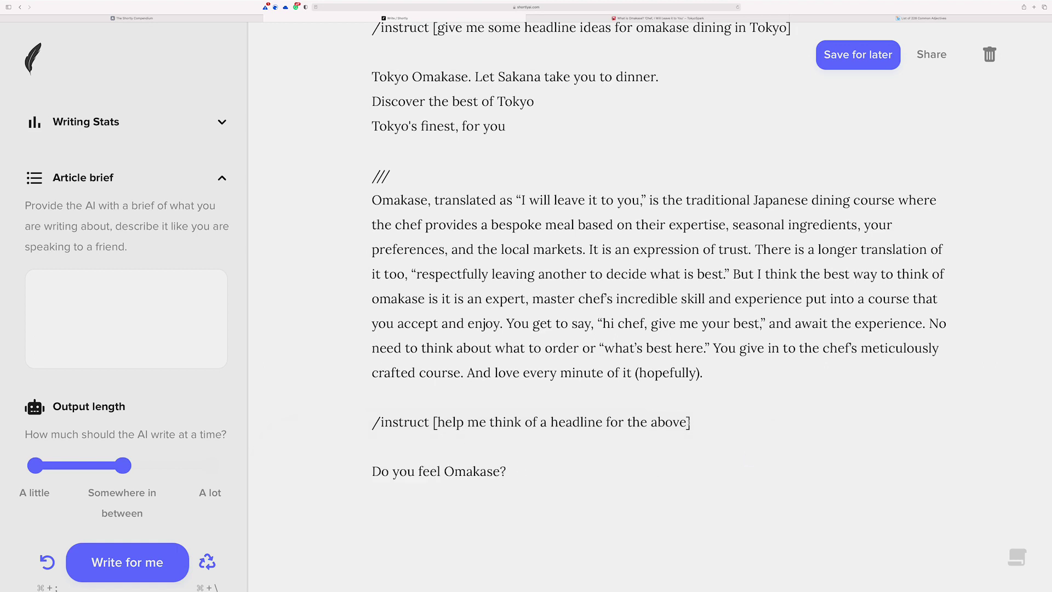
key("super+Return")
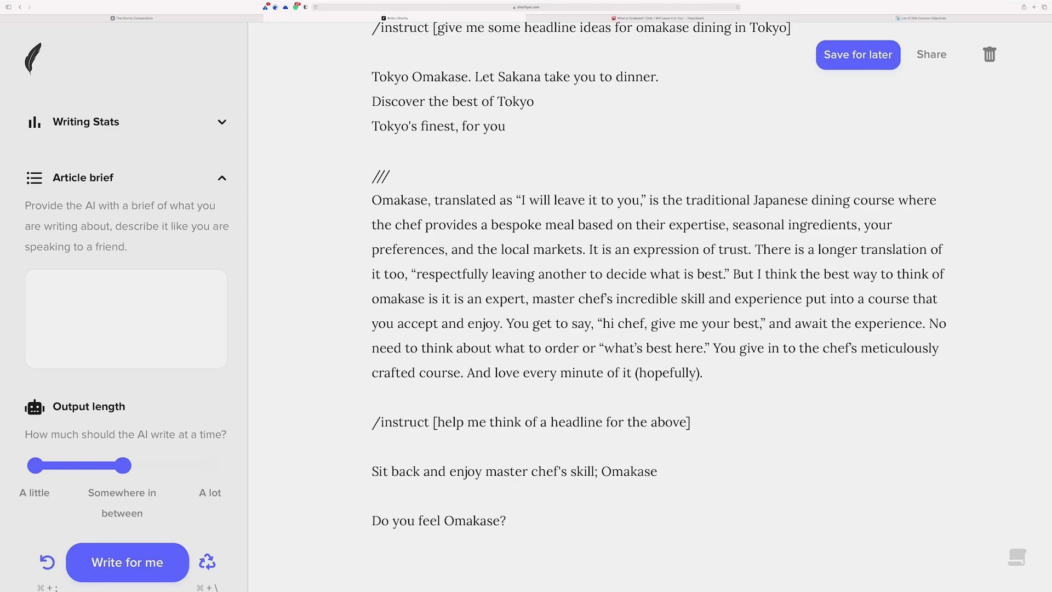
scroll(695, 356, "down", 3)
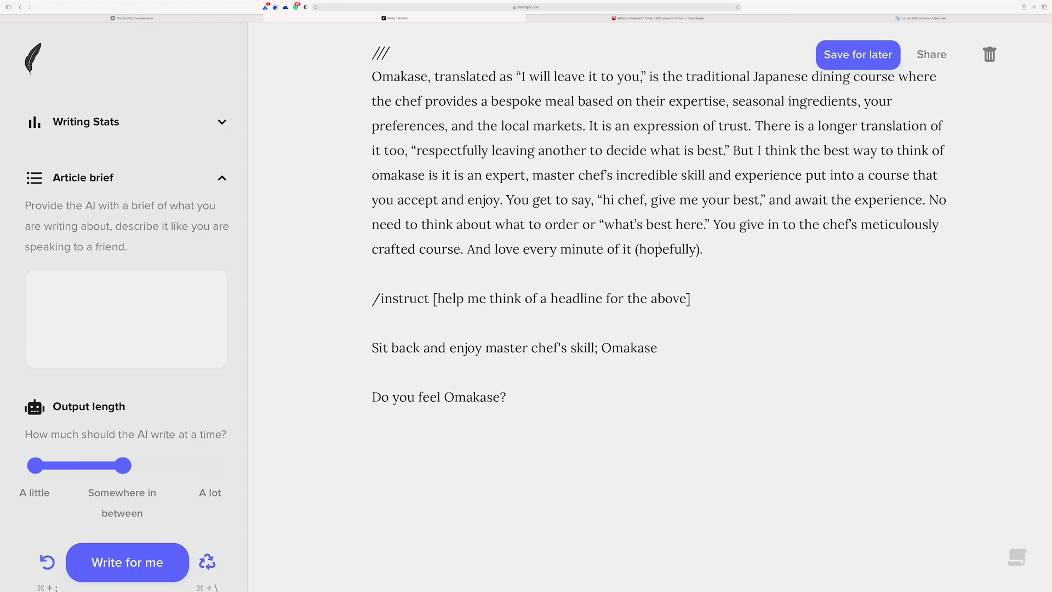
Step: Select and deselect the Omakase paragraph, then switch to the List of 228 Common Adjectives page
mouse_move(712, 246)
left_mouse_down()
mouse_move(389, 125)
mouse_move(376, 101)
mouse_move(423, 101)
mouse_move(725, 239)
left_mouse_up()
left_click(375, 100)
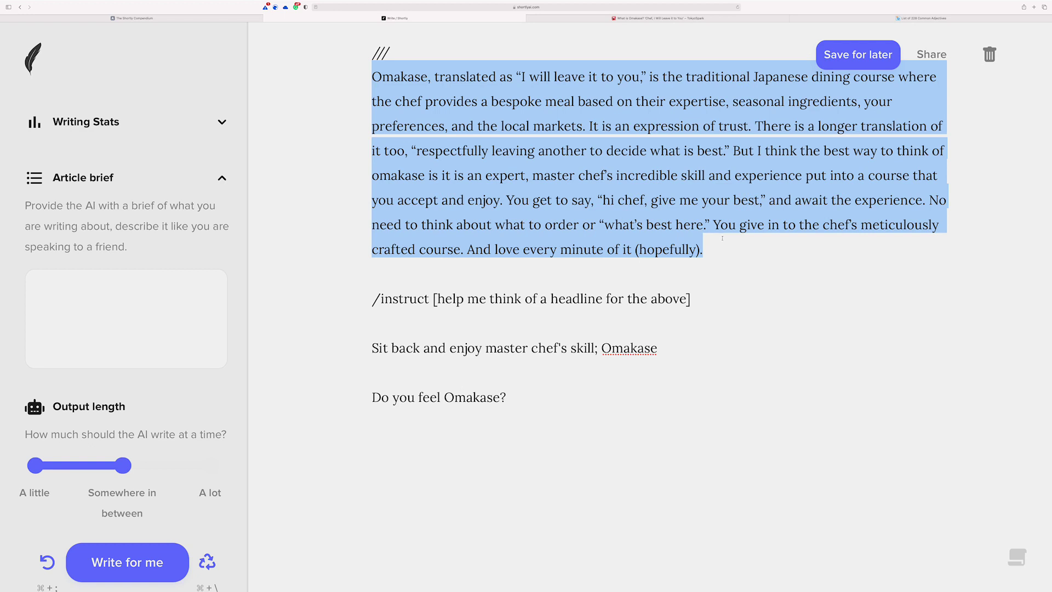
left_click(712, 242)
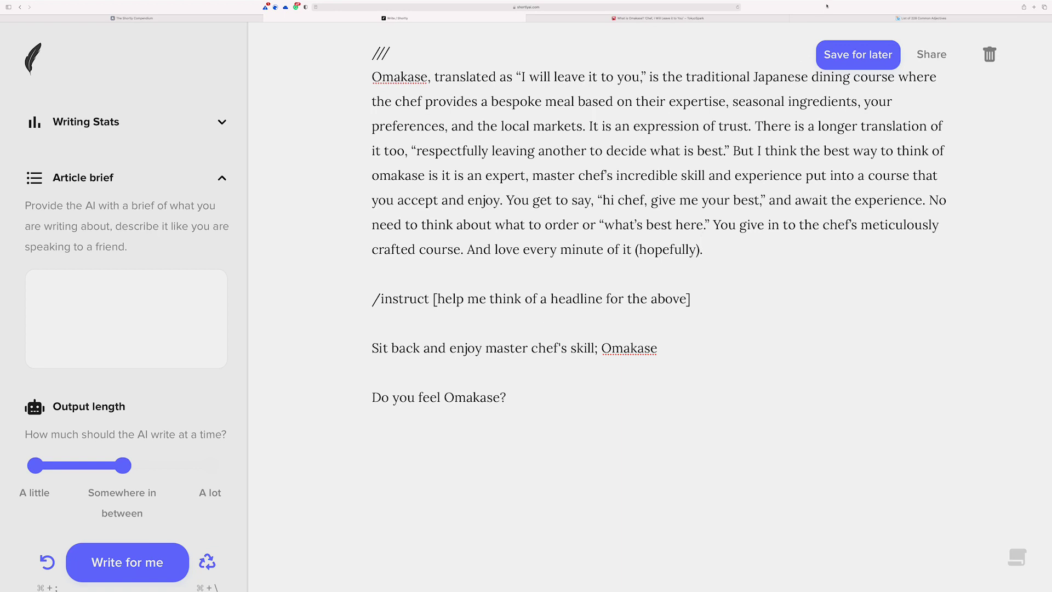
left_click(867, 20)
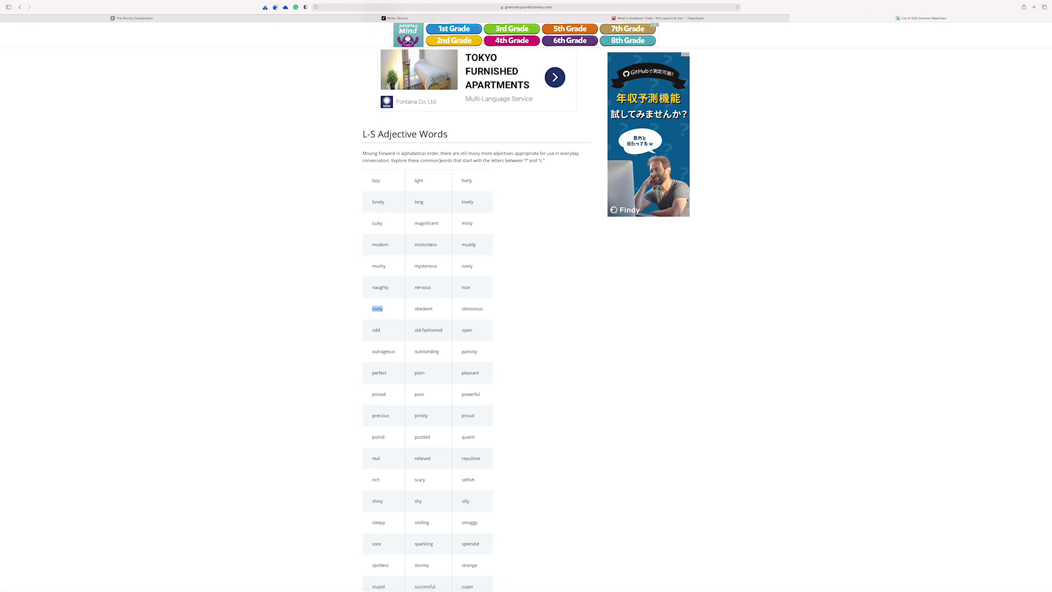
Step: Copy the adjective 'enchanting' from the adjectives list and return to the Omakase draft
left_click(321, 173)
scroll(350, 183, "up", 7)
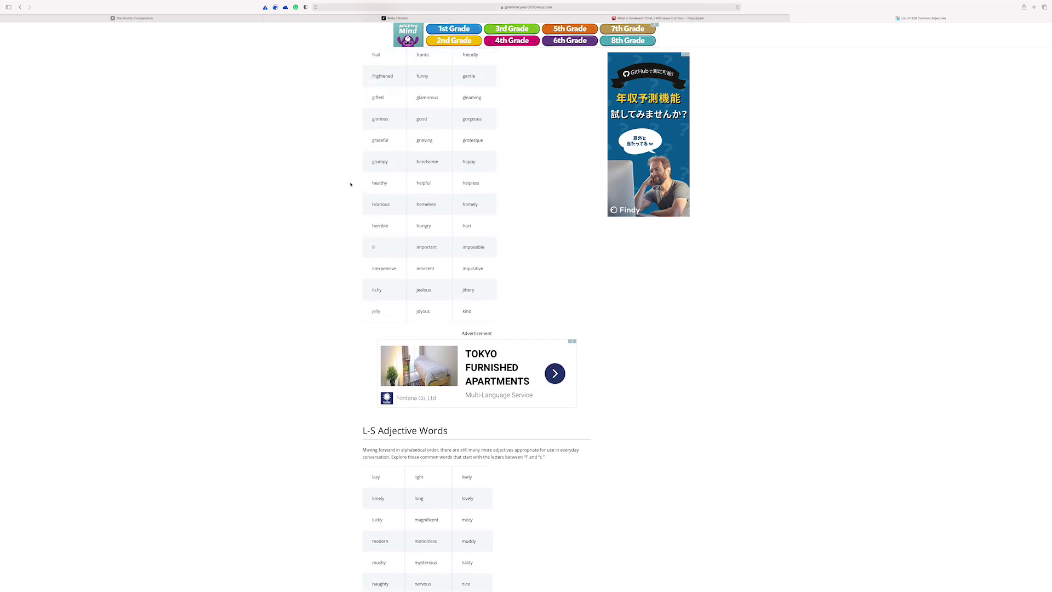
scroll(350, 184, "up", 2)
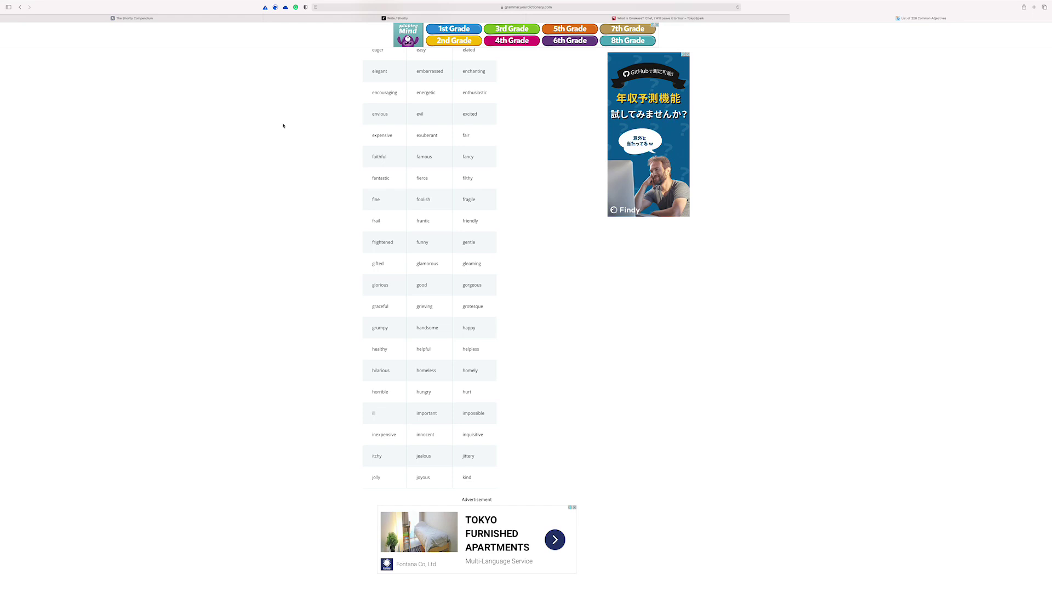
scroll(283, 126, "up", 8)
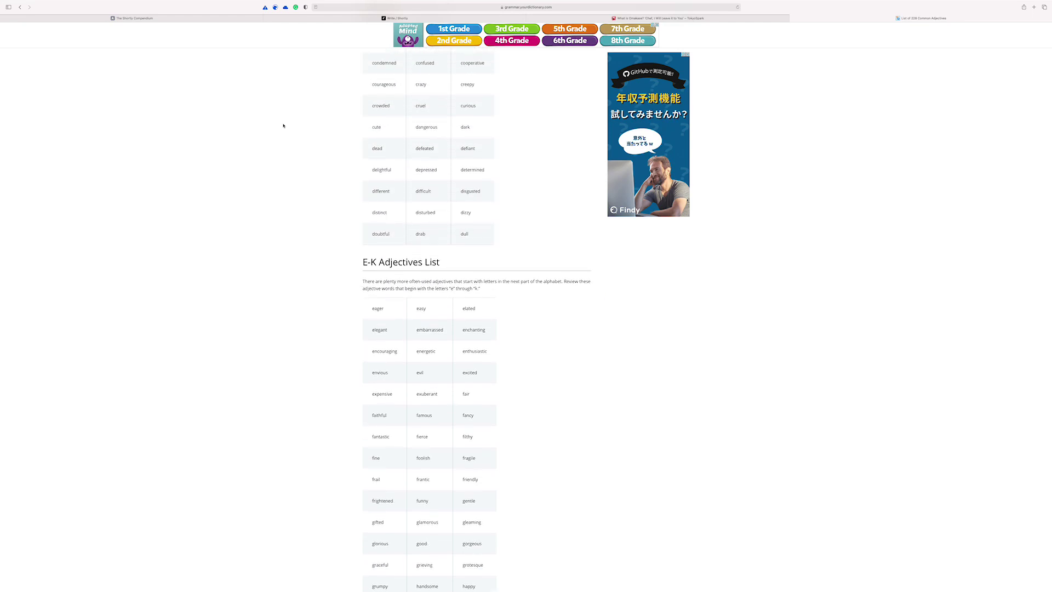
scroll(283, 125, "up", 2)
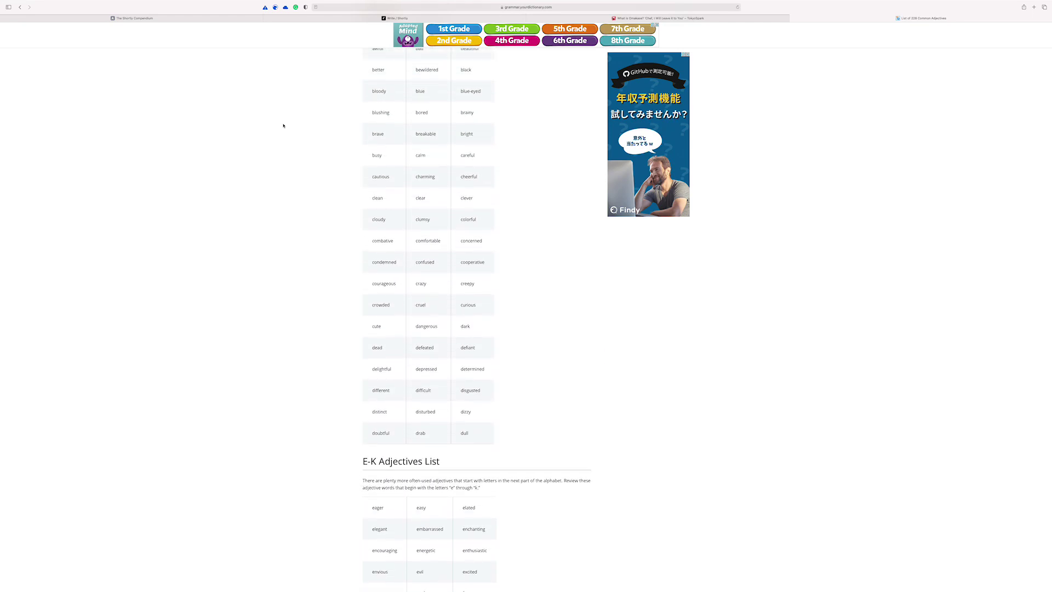
scroll(283, 125, "down", 6)
scroll(371, 218, "down", 2)
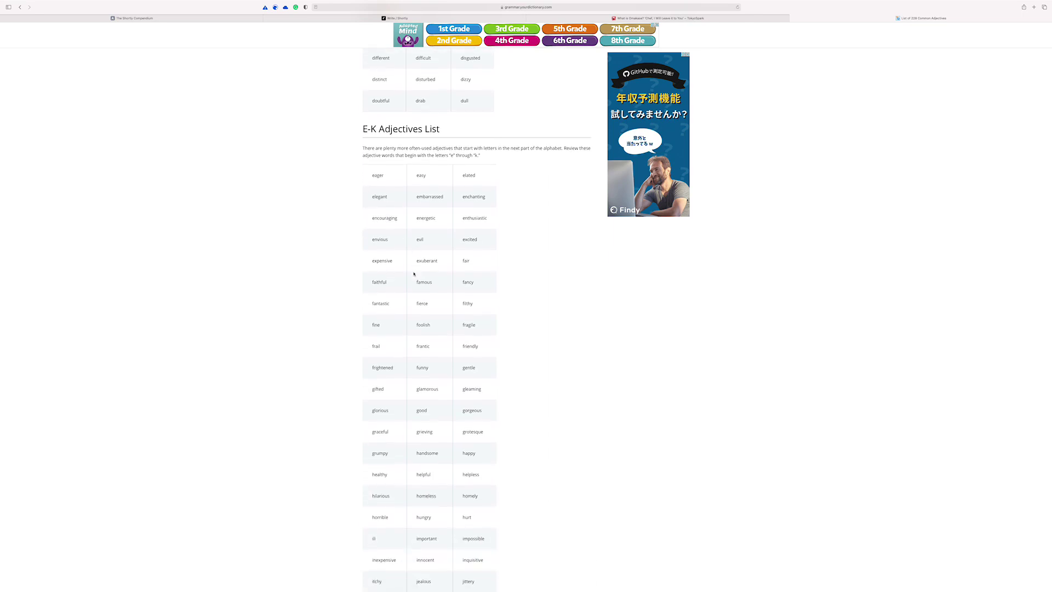
scroll(408, 274, "down", 2)
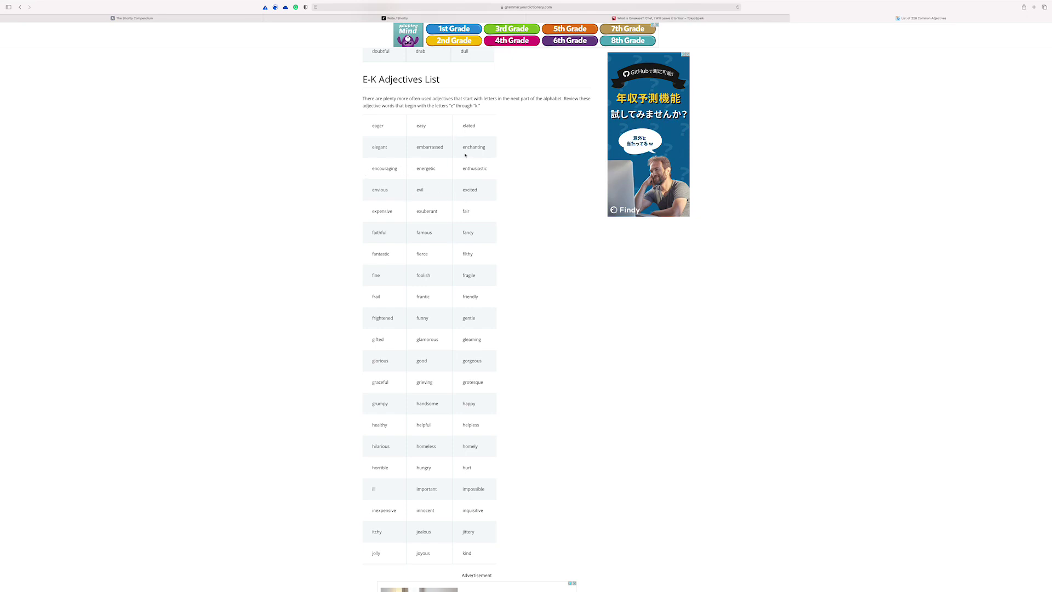
double_click(474, 147)
key("super+c")
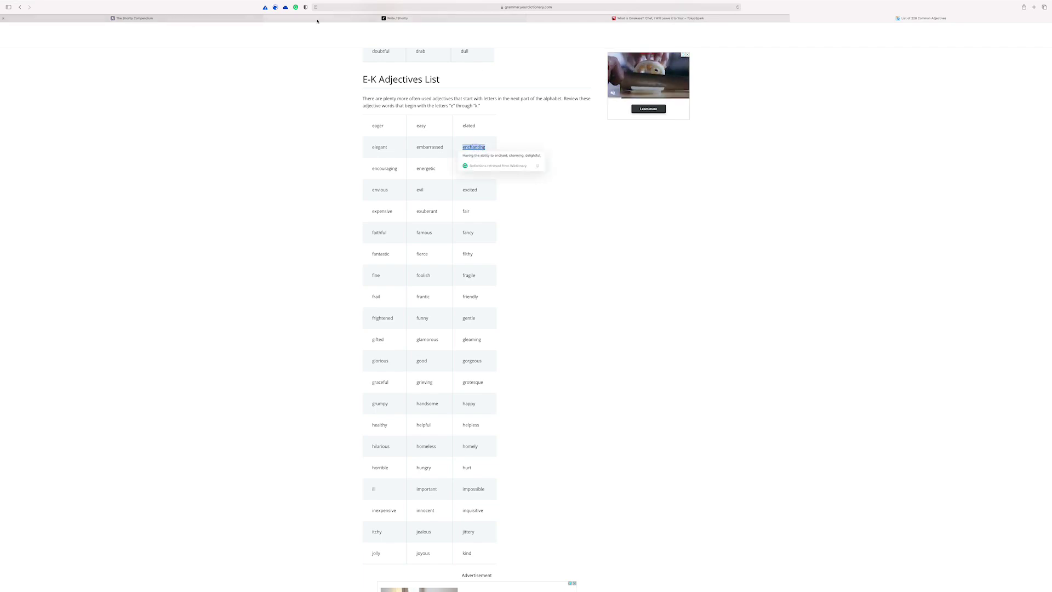
left_click(414, 19)
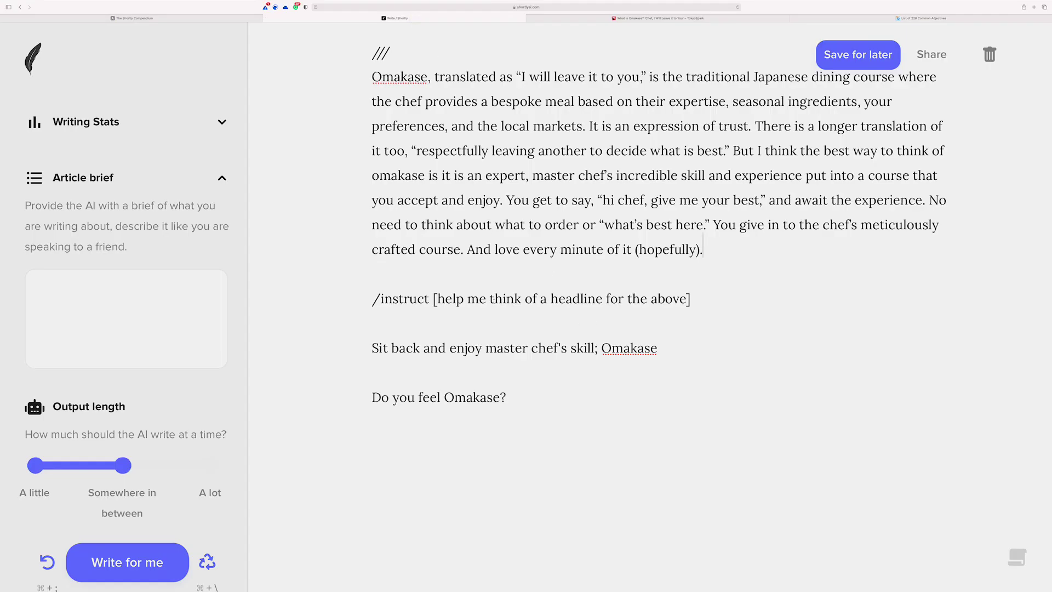
Step: Ask for an enchanting headline, producing 'Embrace your next meal like a Japanese master chef'
left_click(542, 298)
type("n")
key("super+v")
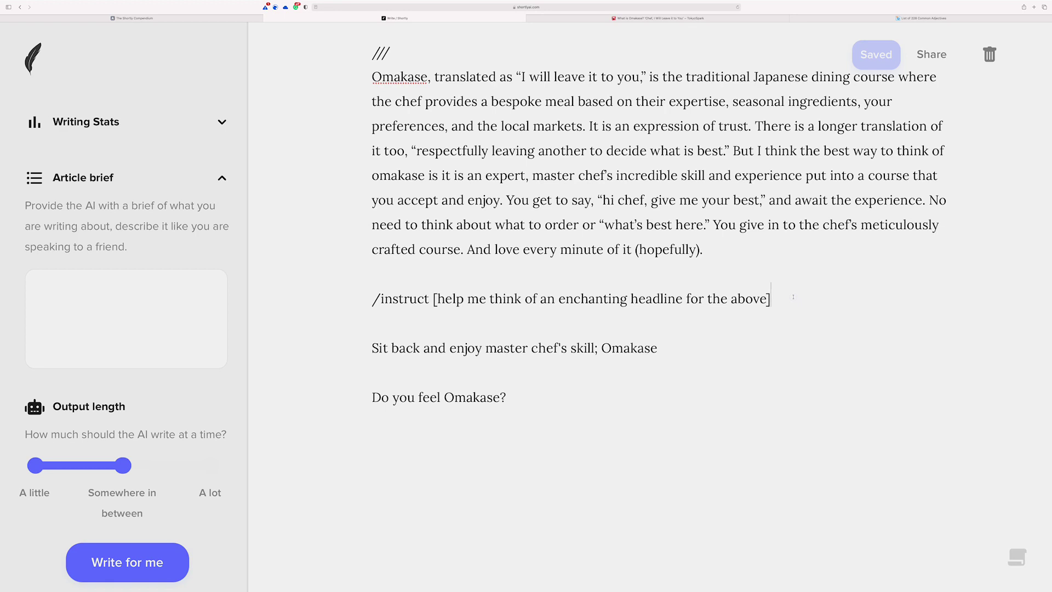
key("super+Return")
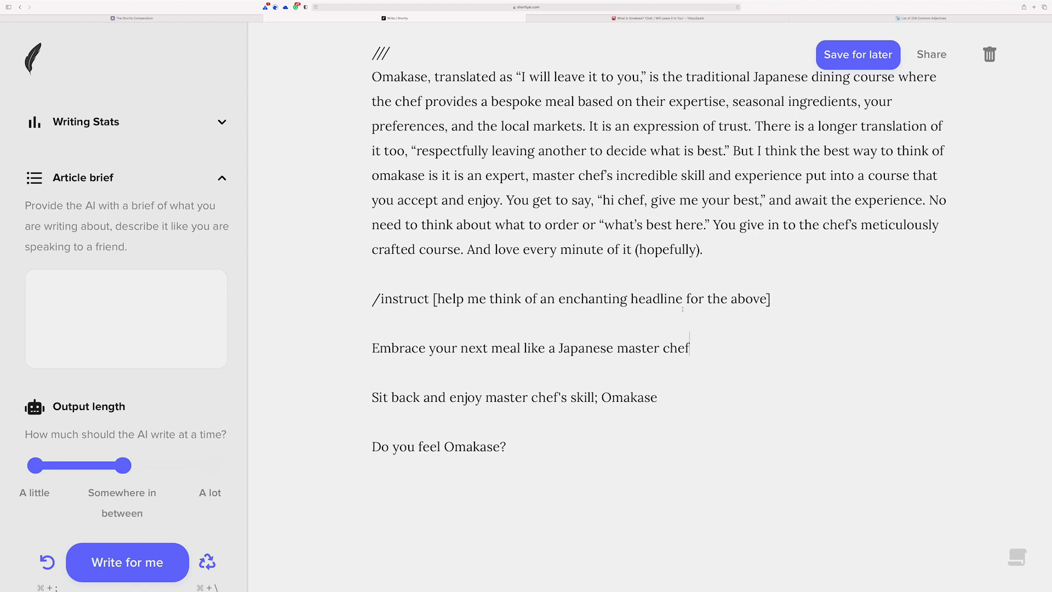
Step: Replace 'enchanting' with 'scary' and generate 'Your Dinner is in Danger. Now What?'
double_click(600, 299)
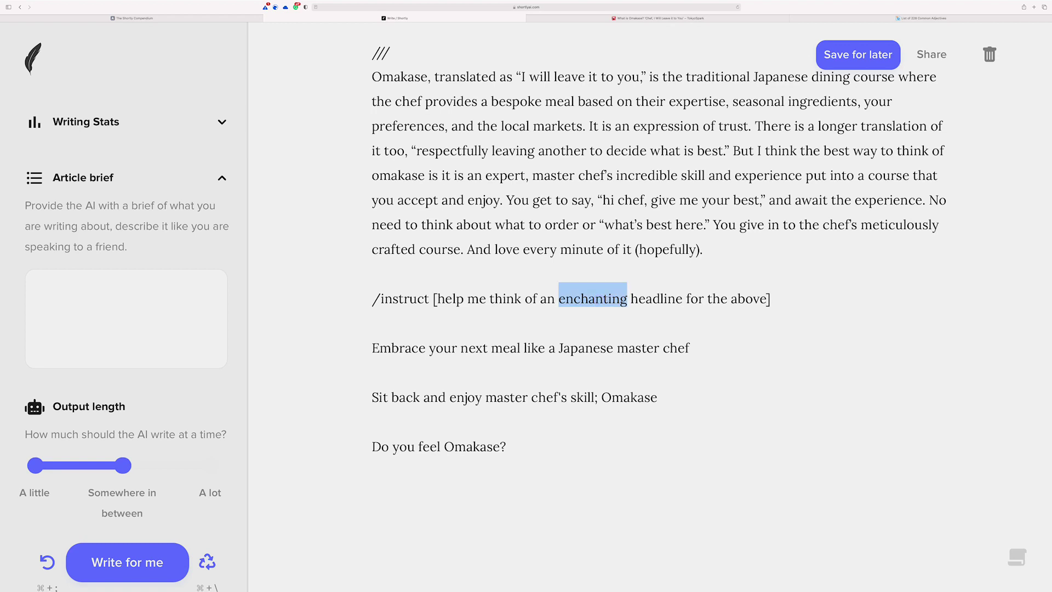
type("scary")
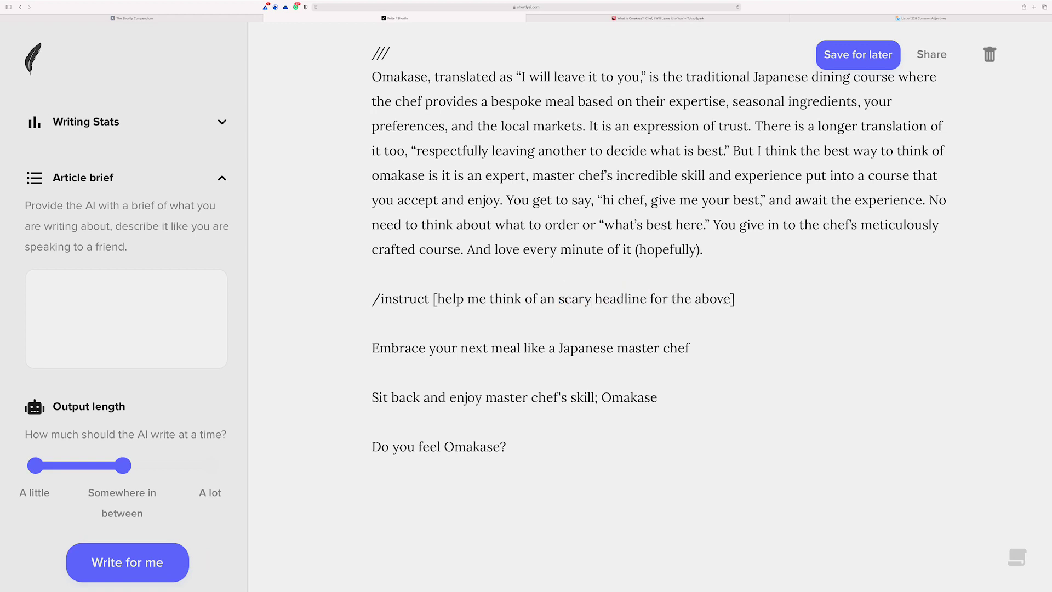
left_click(555, 298)
key("BackSpace")
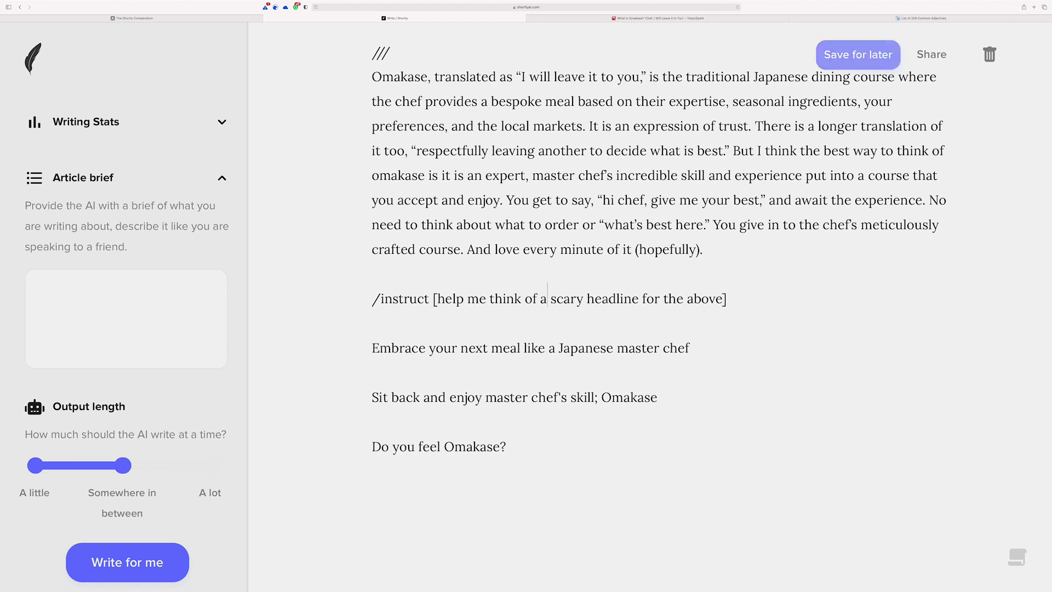
left_click(757, 298)
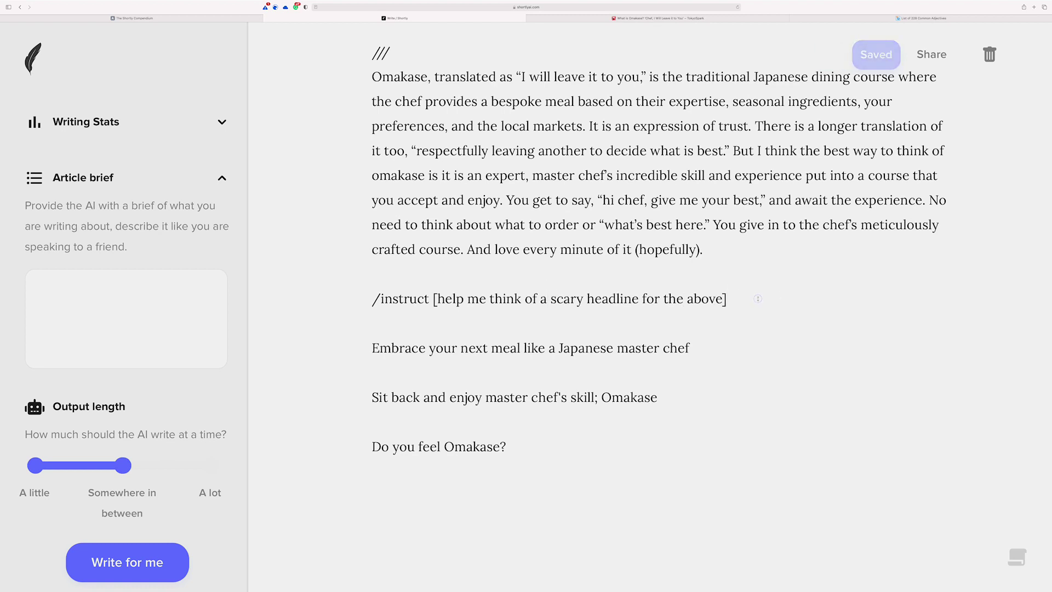
key("super+Return")
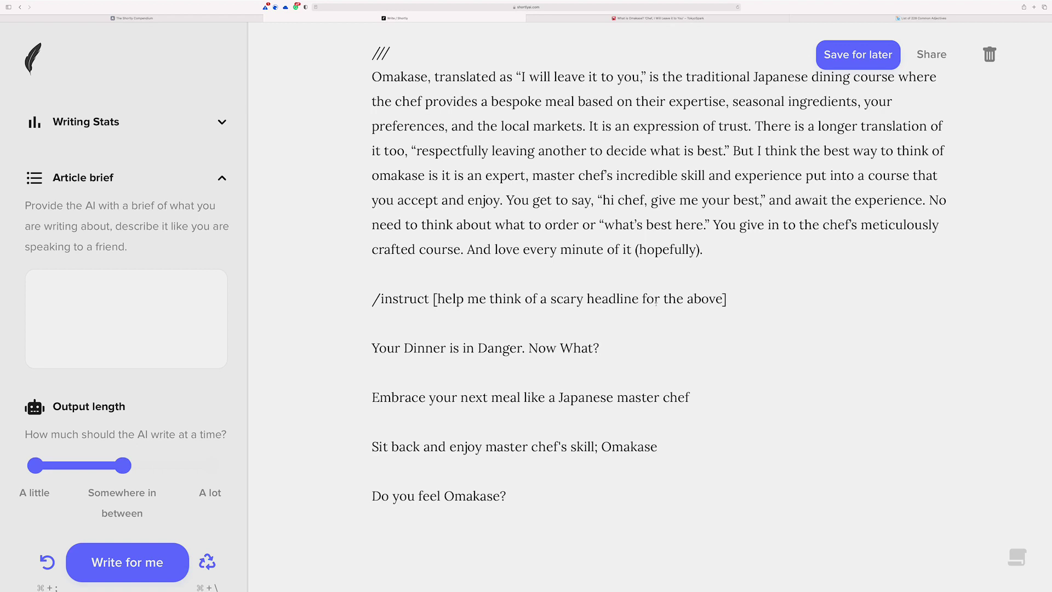
Step: Delete 'scary' so the instruction reads 'a headline for the above'
left_click(568, 299)
double_click(568, 298)
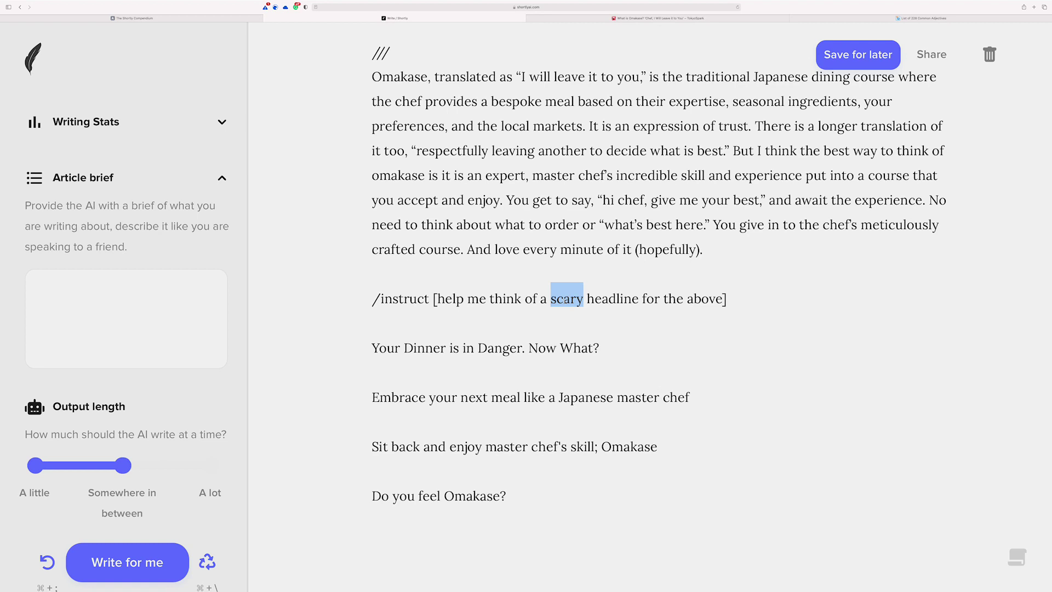
key("BackSpace")
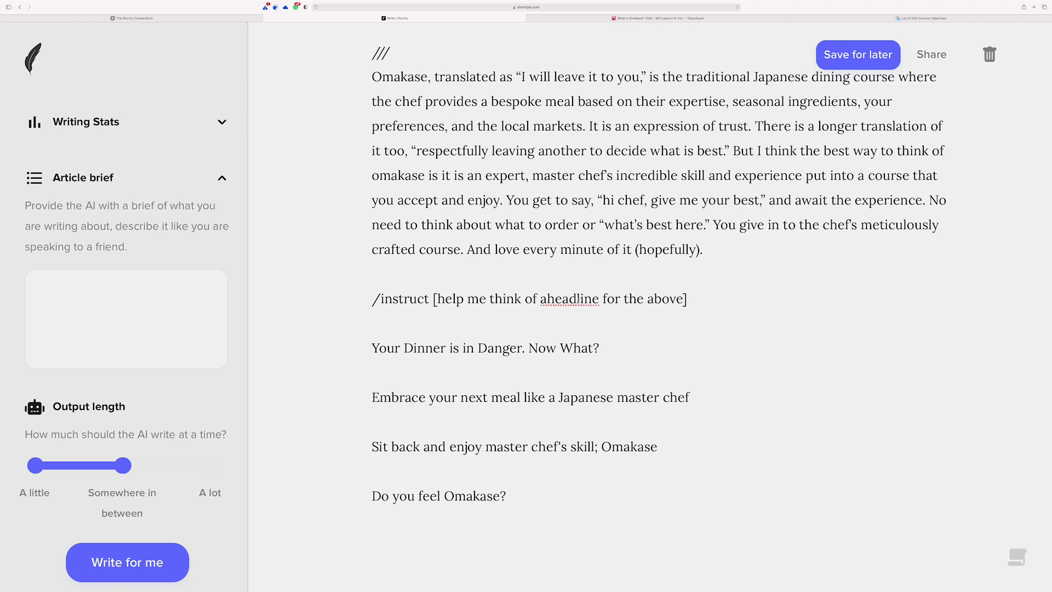
key("BackSpace")
key("BackSpace")
type("a")
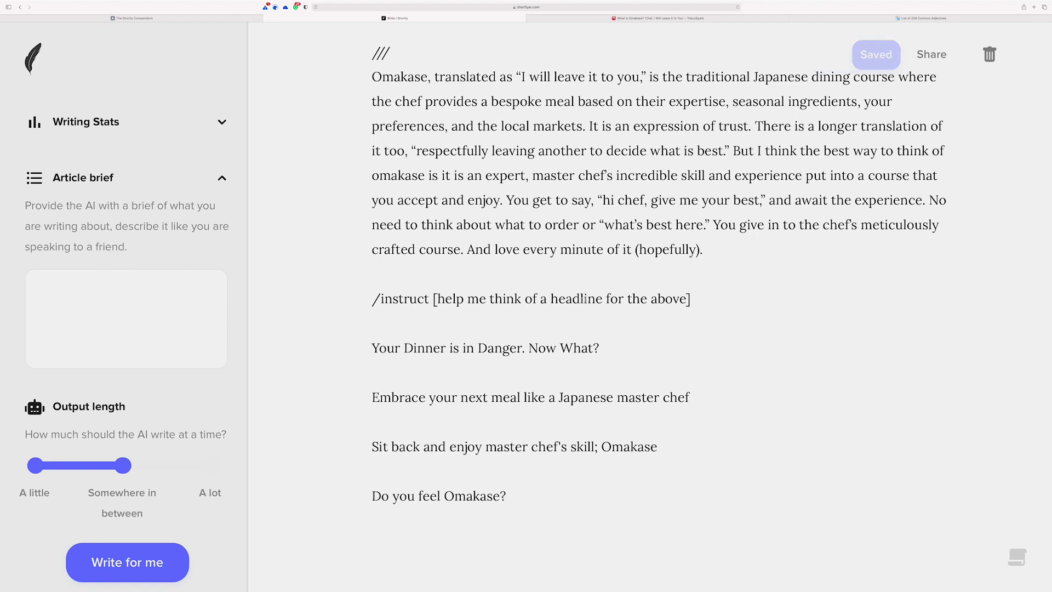
left_click(692, 298)
Step: Add '+++sushi' to the instruction and regenerate to get 'Sushi Omakase: A sushi master's skill for you'
type("++")
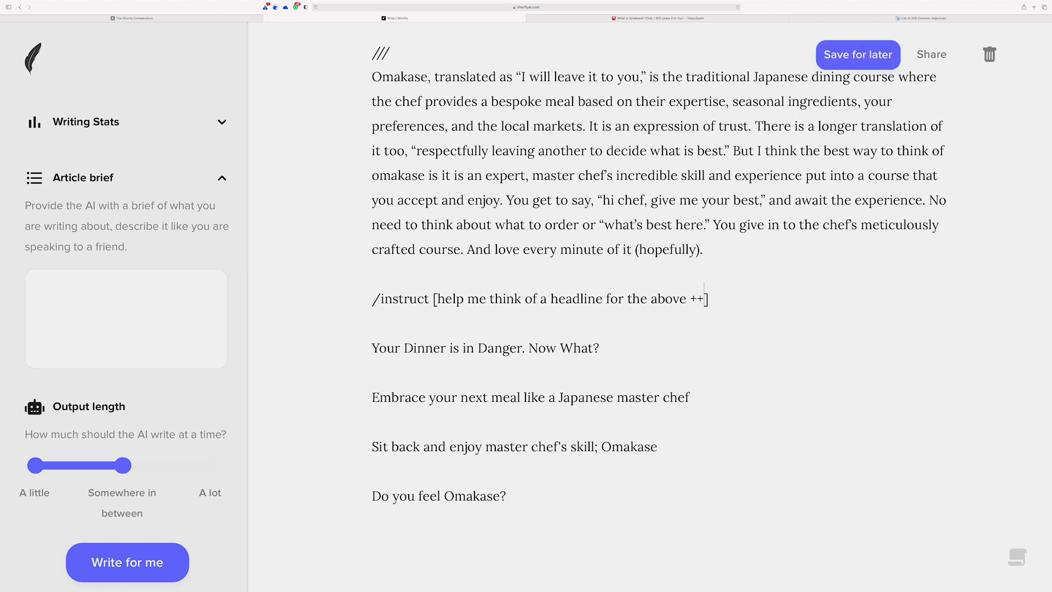
type("+")
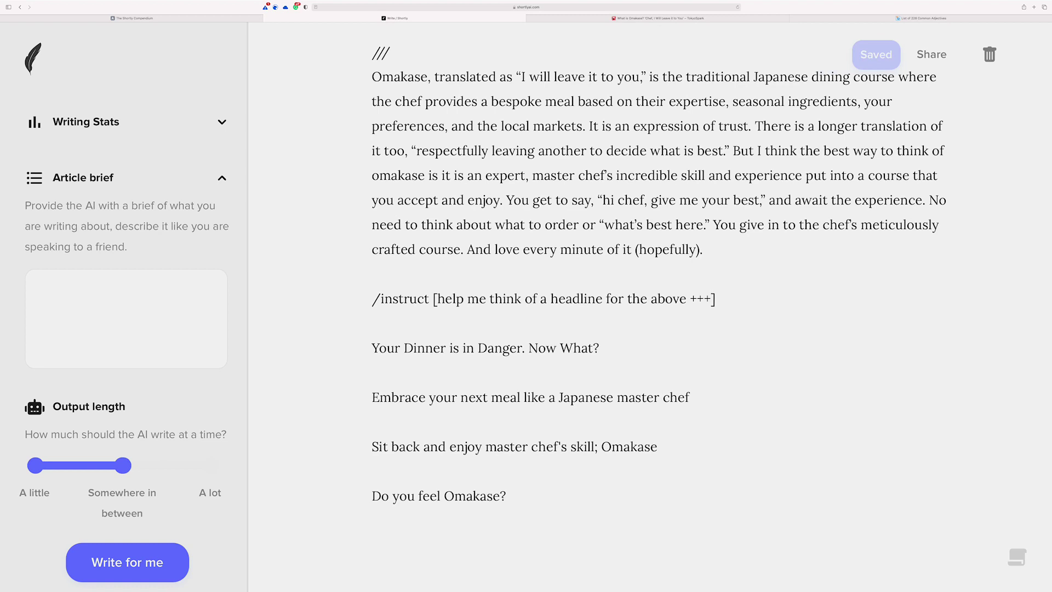
type("sushi")
key("super+Return")
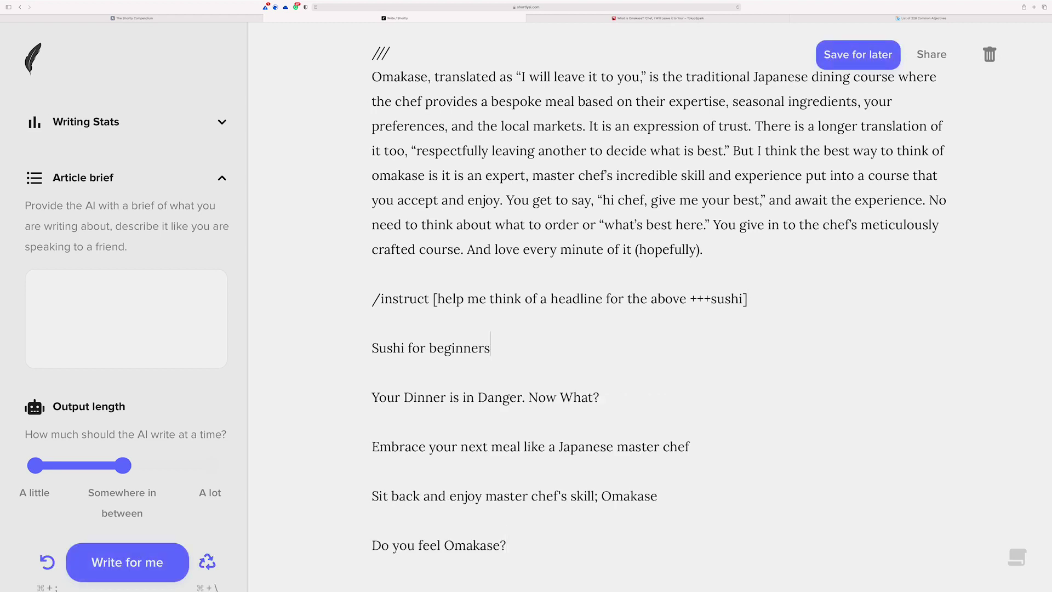
key("super+backslash")
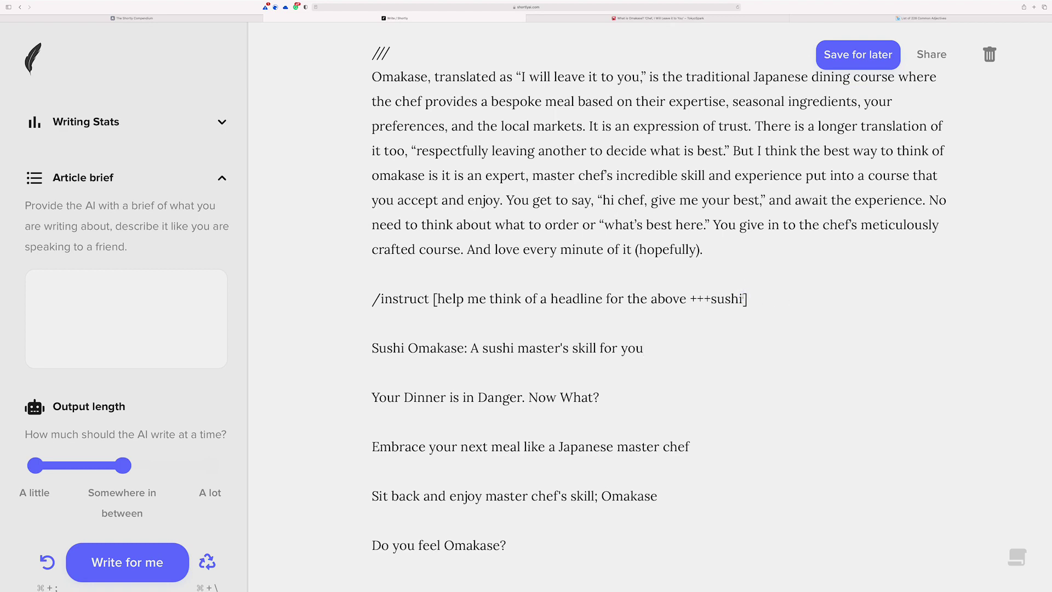
left_click_drag(744, 298, 713, 303)
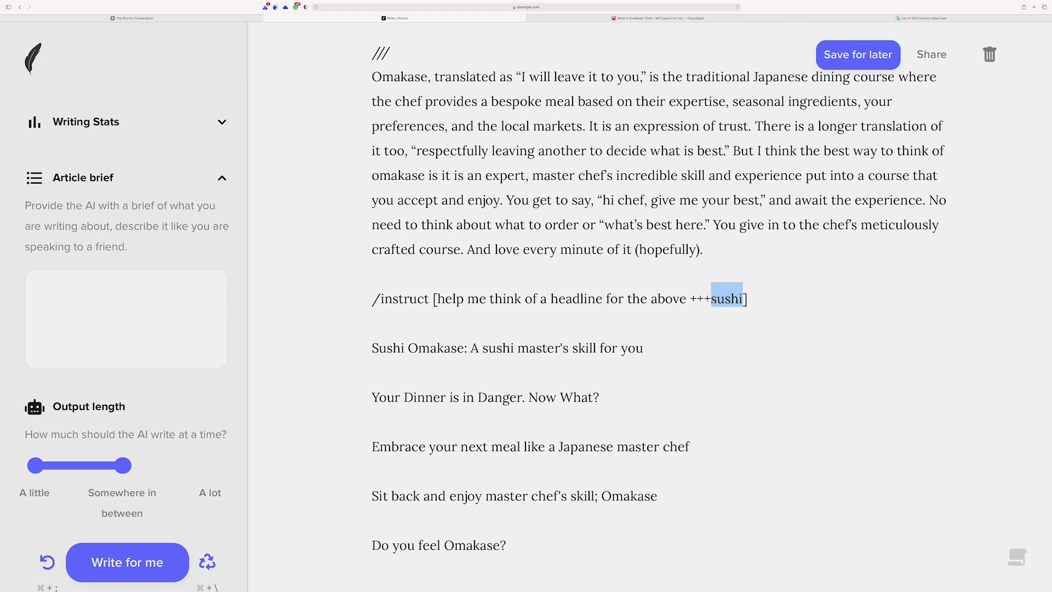
Step: Start a '---sk' word control after sushi in the /instruct line, replacing the em dash with minus signs
left_click(745, 298)
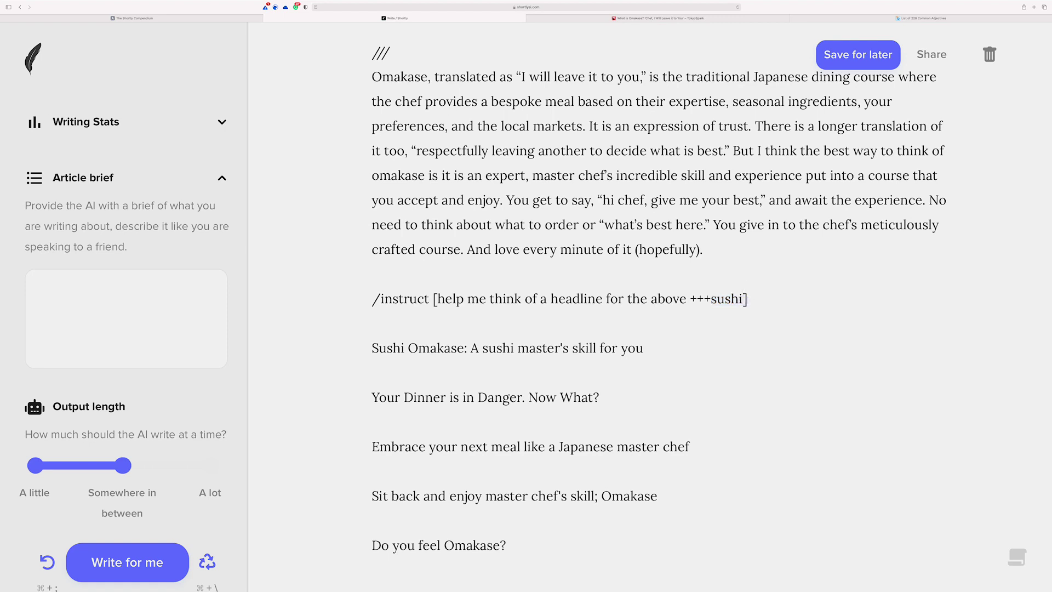
type("---")
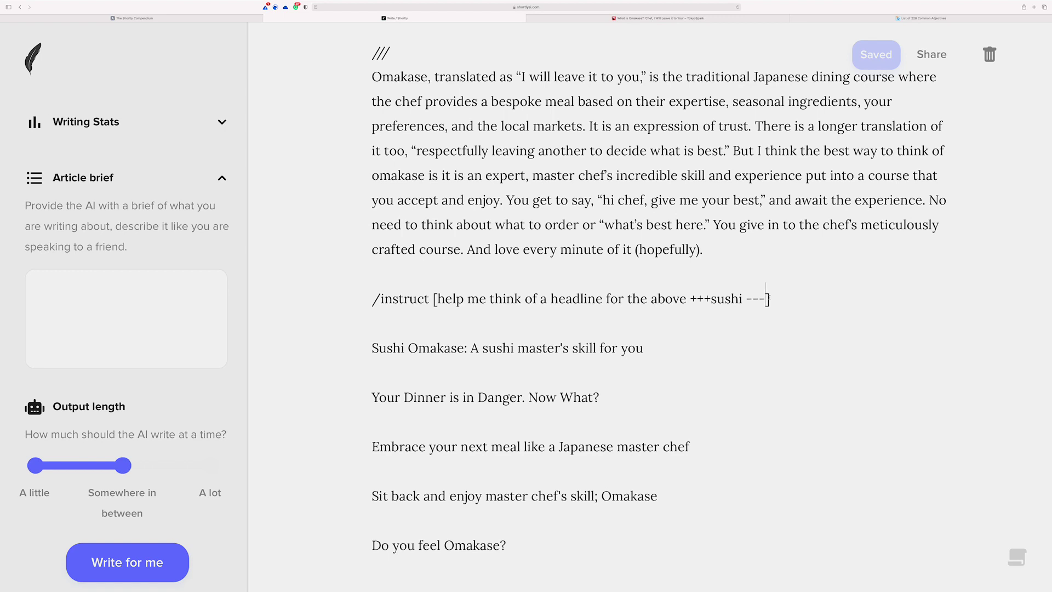
type("ski")
key("BackSpace")
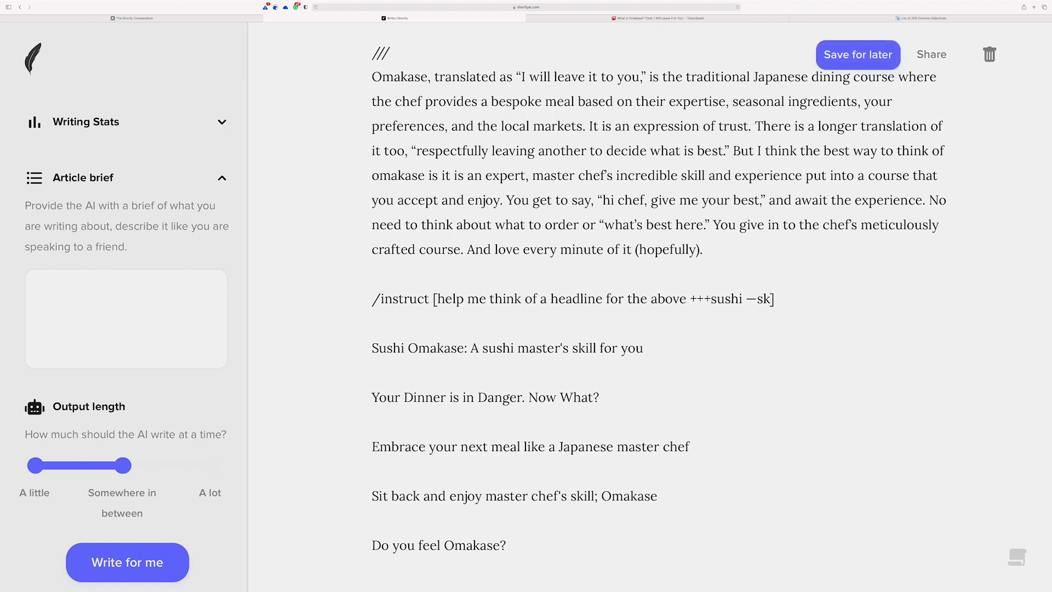
left_click(757, 299)
key("BackSpace")
type("- - -")
Step: Complete '---skill' and generate the headline 'Sushi Chef Gives You a New Way to Dine'
key("Right")
key("Right")
type("ill")
key("Left")
key("Left")
key("Left")
key("Left")
key("Left")
key("Left")
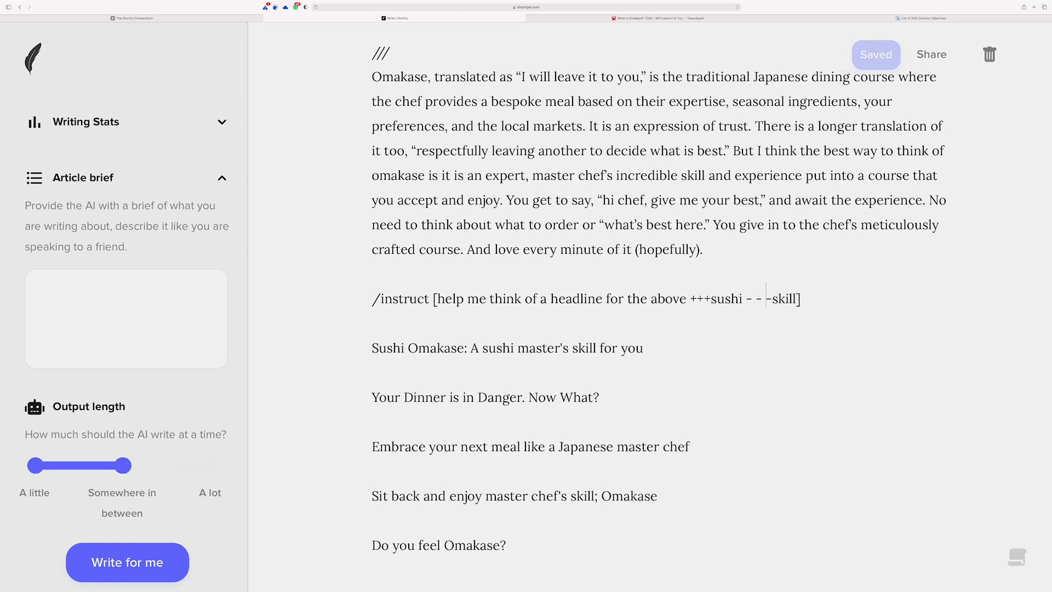
key("BackSpace")
key("Left")
key("BackSpace")
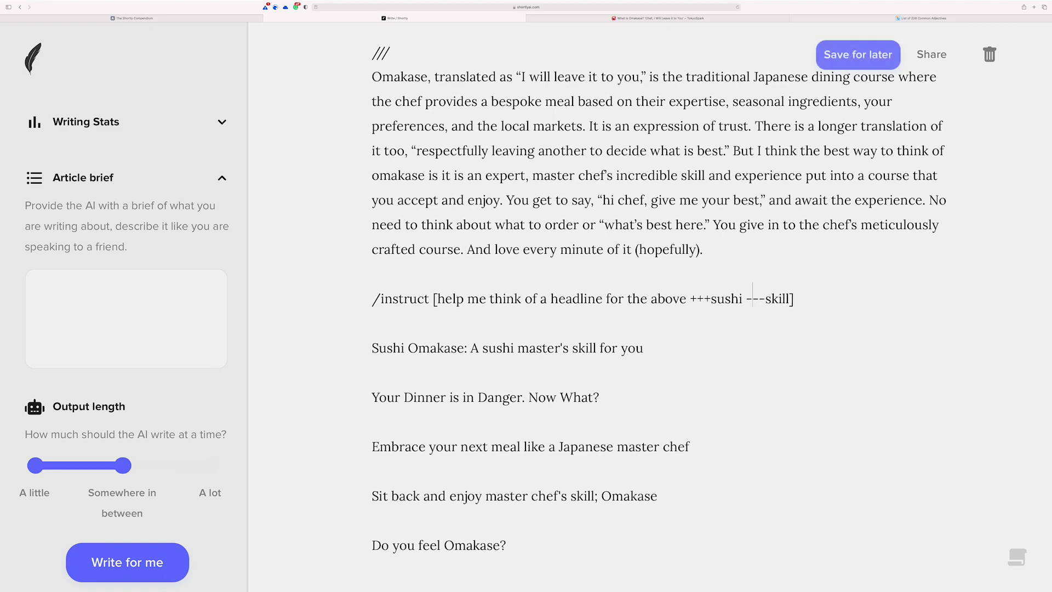
left_click(834, 300)
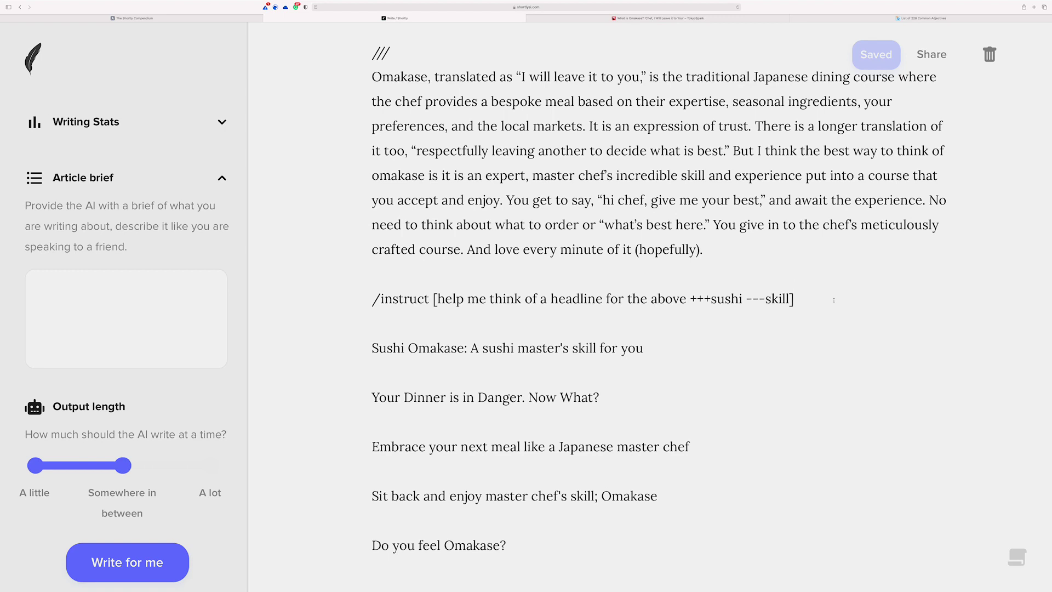
key("super+Return")
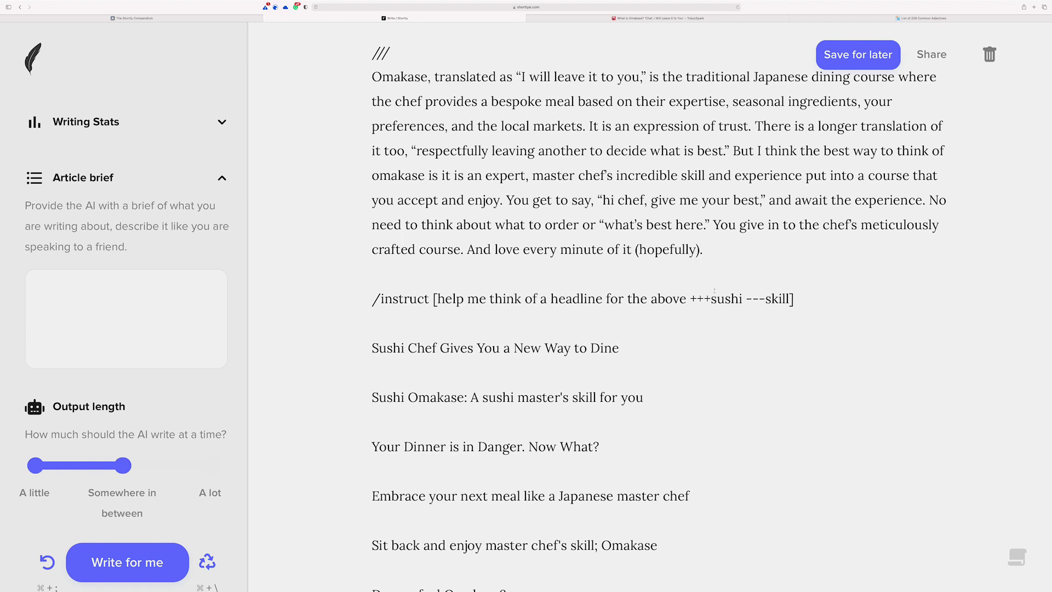
left_click(691, 298)
left_click_drag(691, 298, 792, 298)
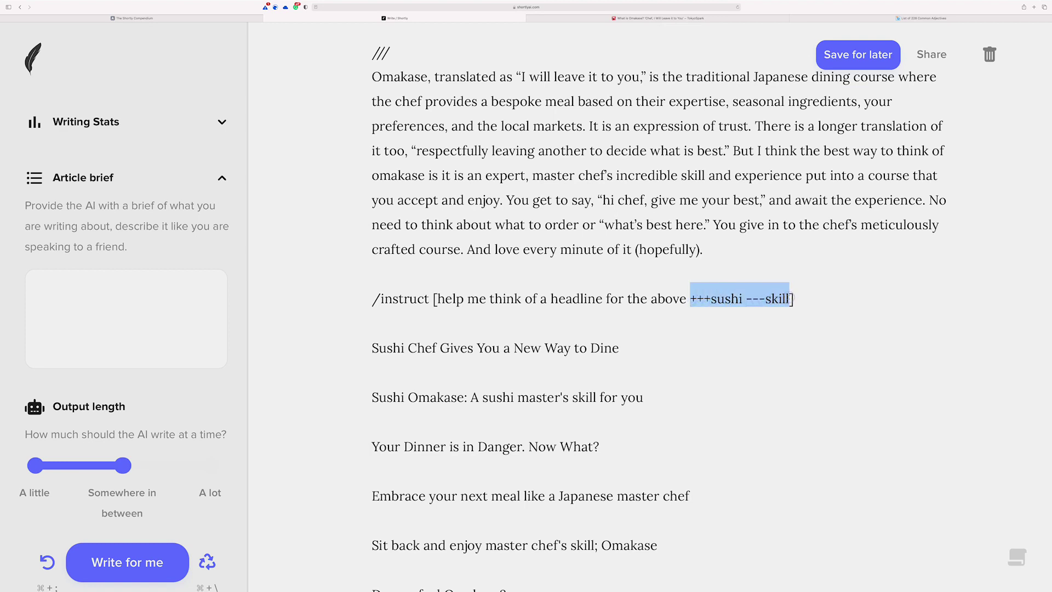
left_click(765, 298)
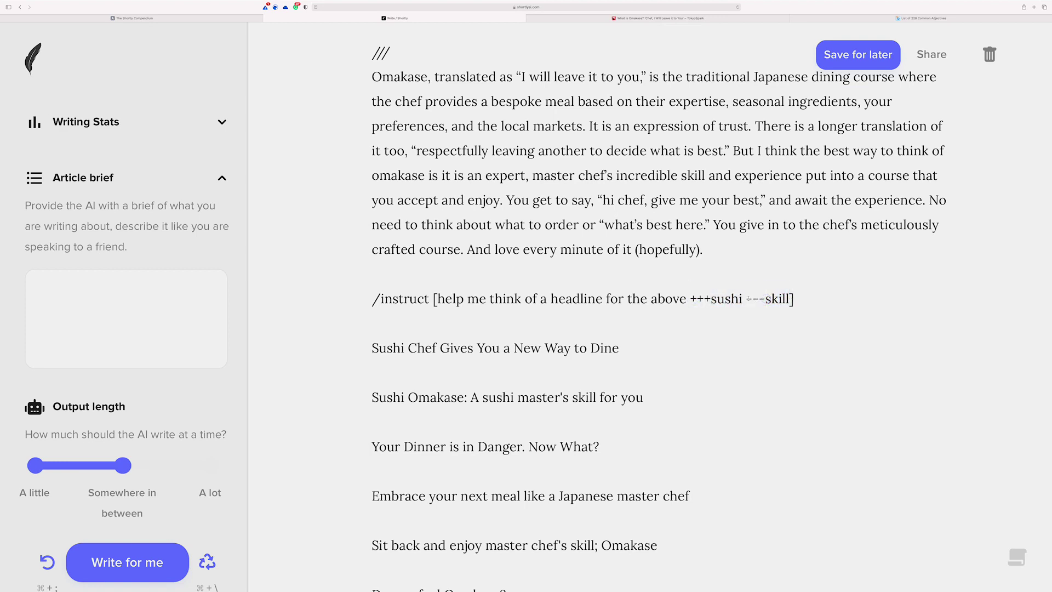
left_click_drag(790, 297, 745, 298)
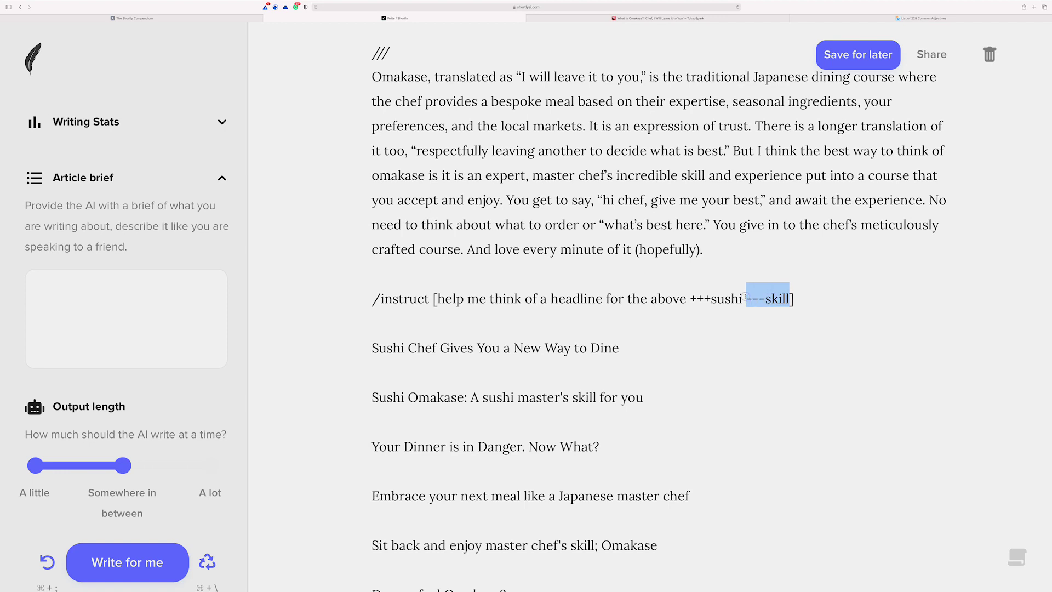
left_click(791, 296)
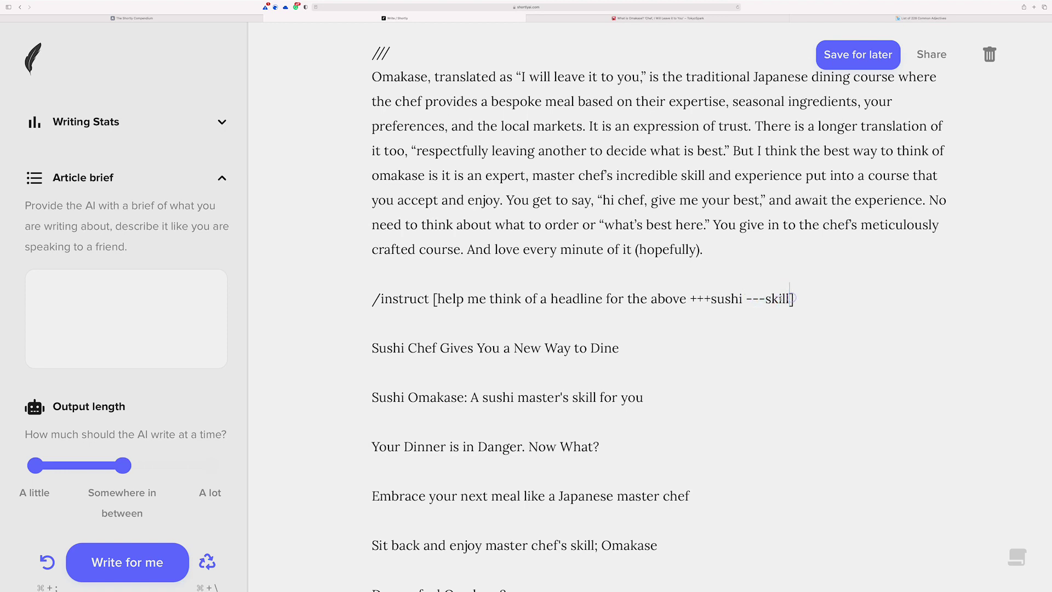
left_click_drag(765, 298, 791, 296)
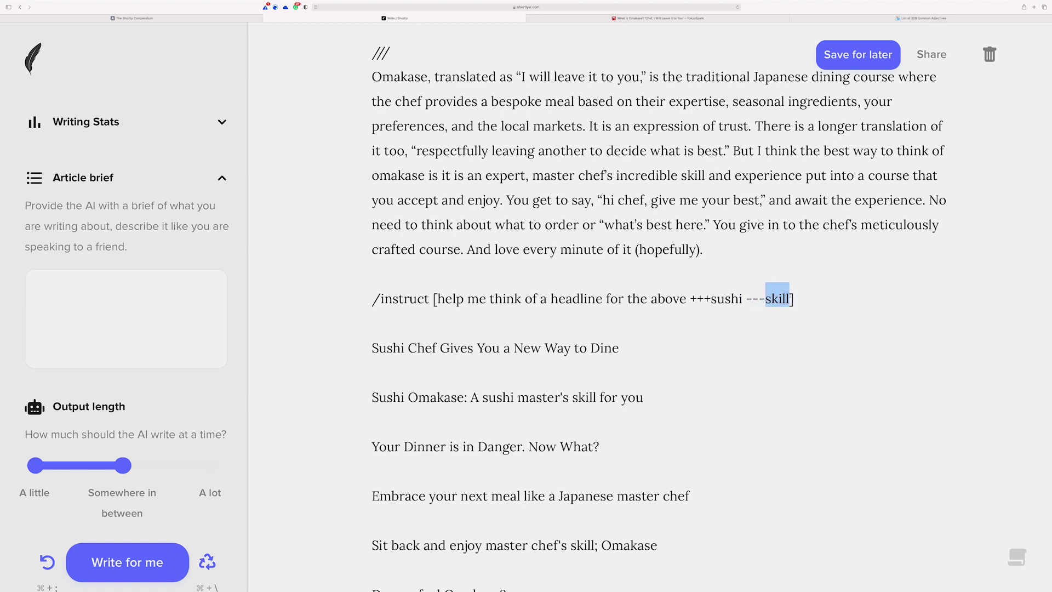
left_click_drag(692, 298, 755, 297)
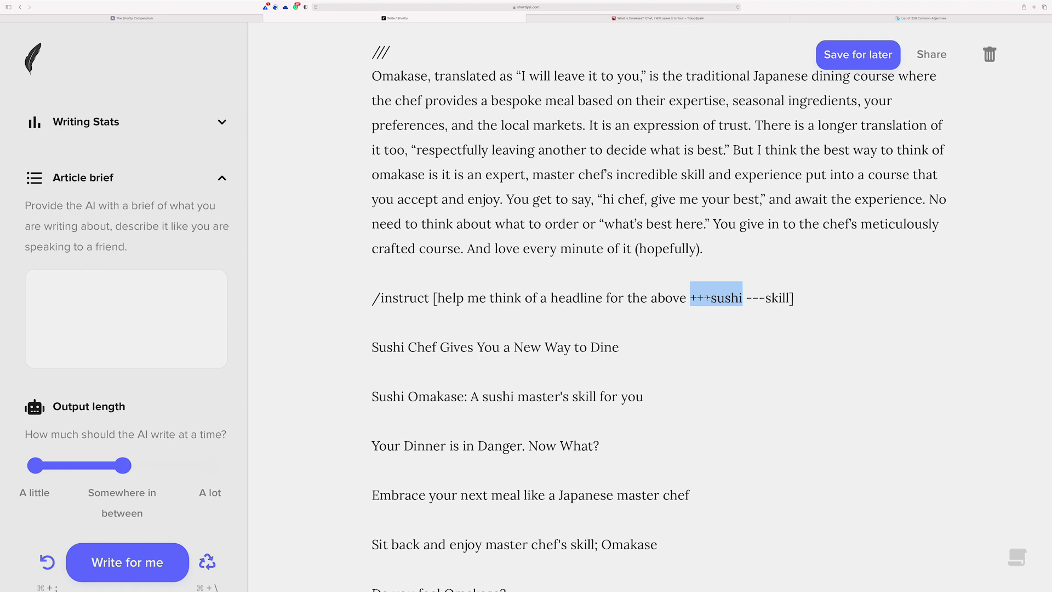
key("Right")
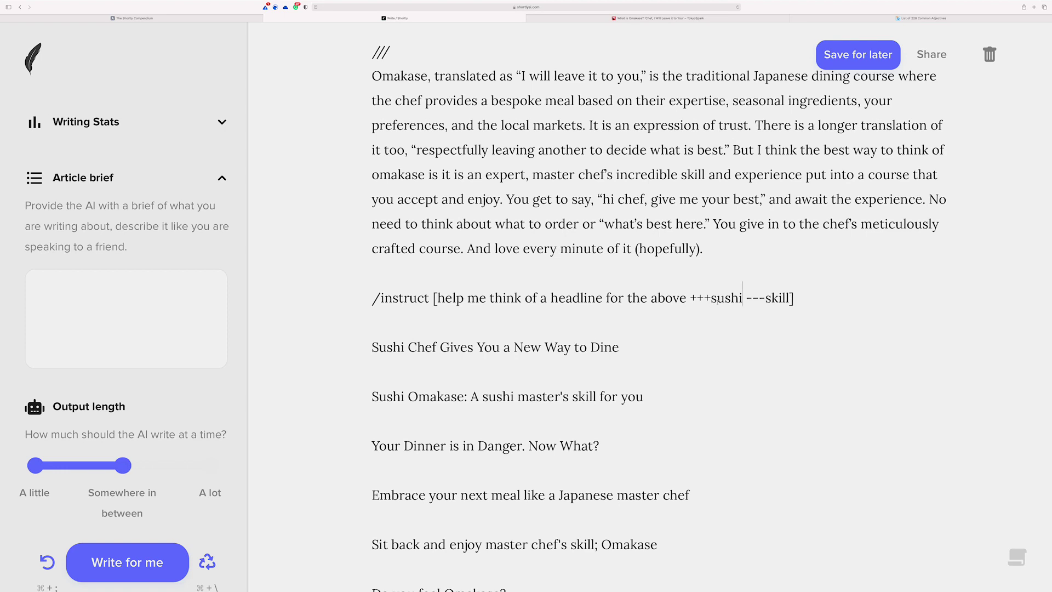
Step: Cut the controls to '++sushi --skill' by removing one plus and one minus, then highlight them
left_click(700, 298)
key("BackSpace")
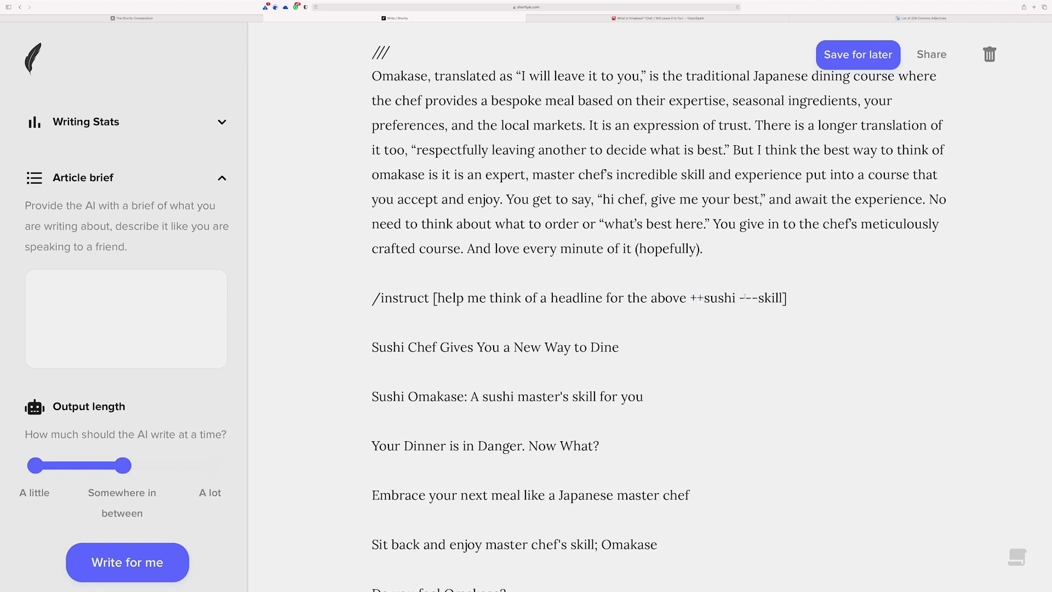
left_click(745, 298)
key("BackSpace")
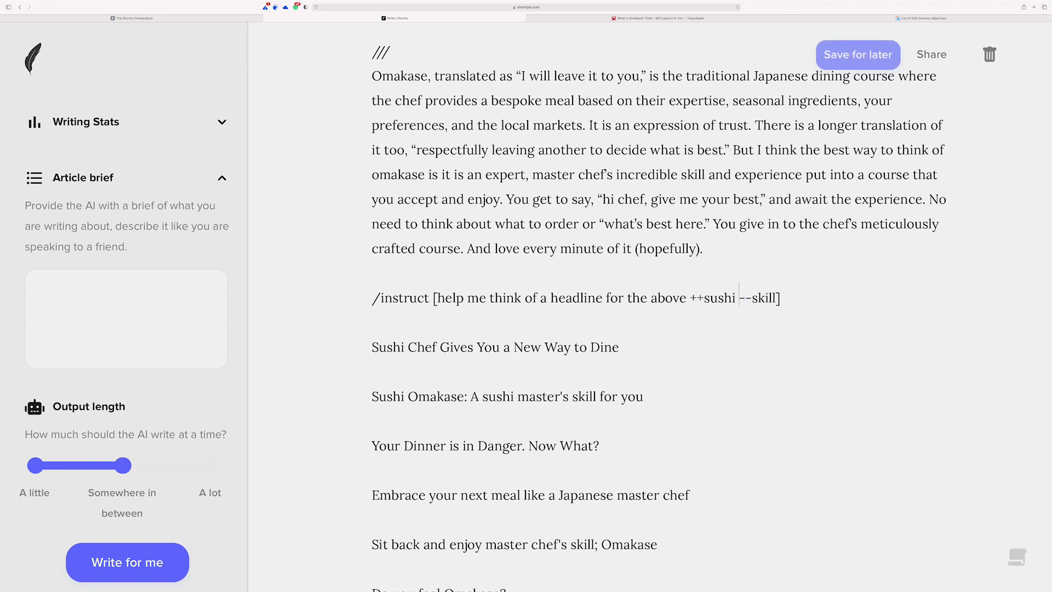
left_click(786, 297)
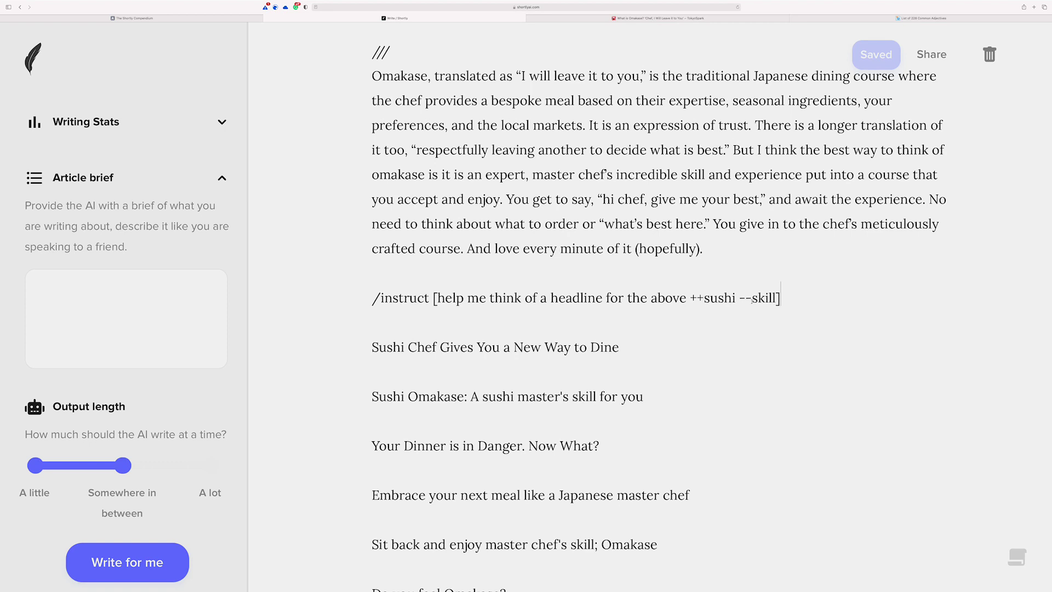
left_click_drag(690, 297, 776, 298)
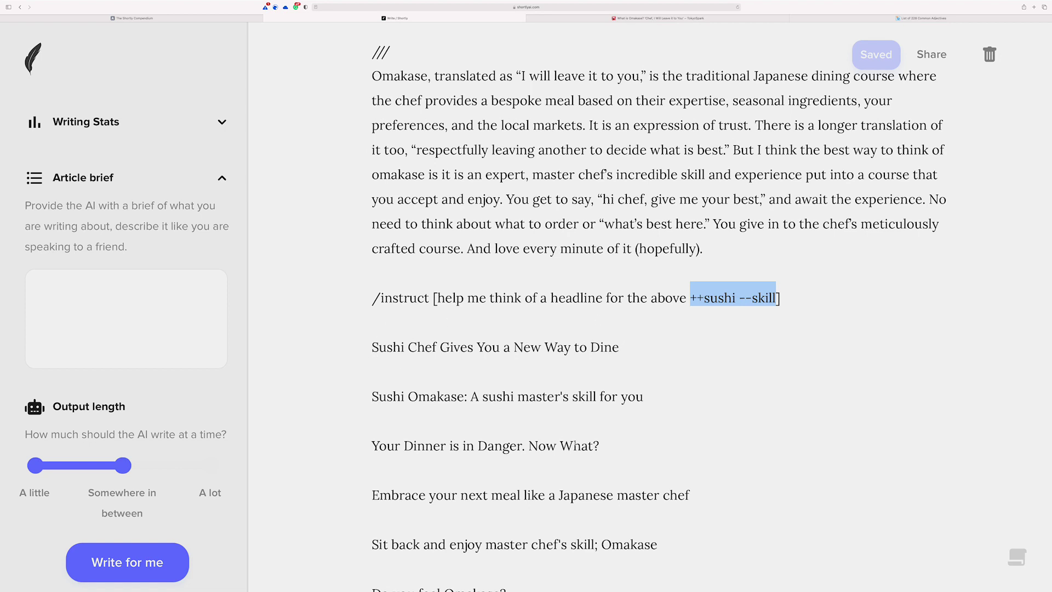
scroll(380, 360, "down", 2)
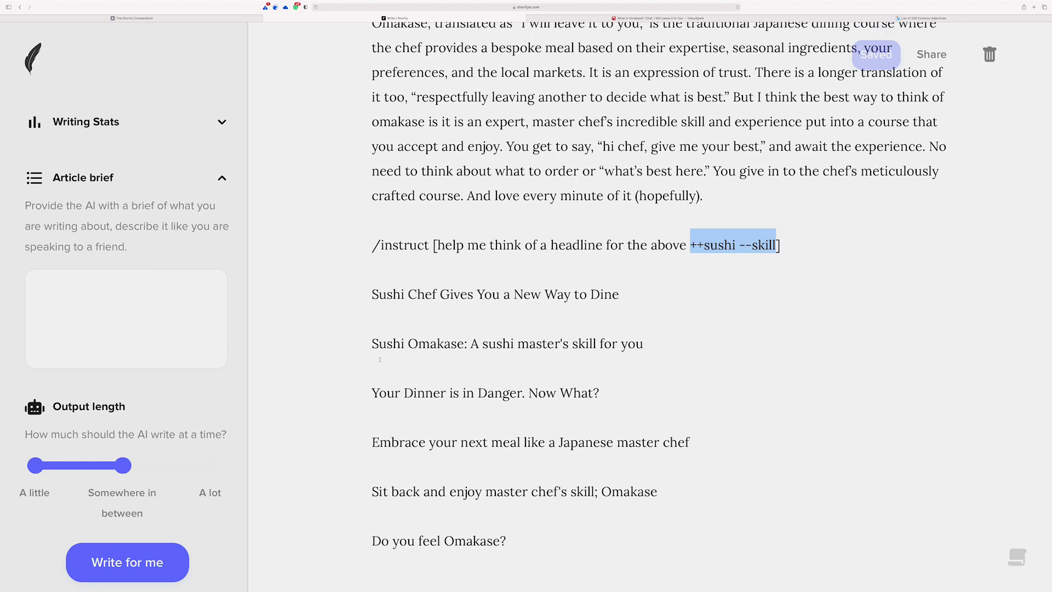
left_click(382, 322)
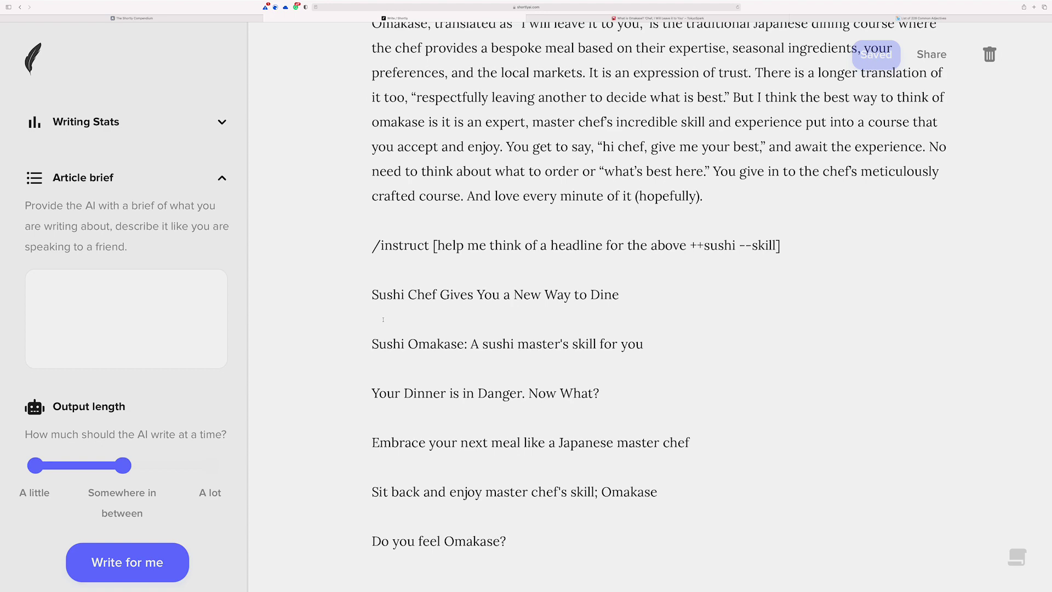
scroll(481, 448, "down", 2)
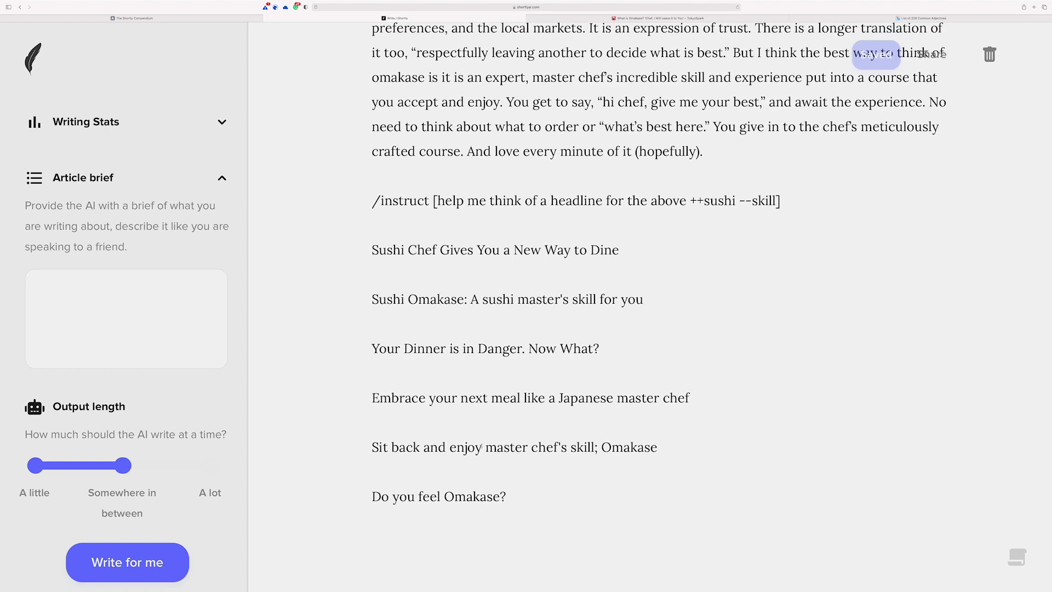
scroll(481, 447, "down", 4)
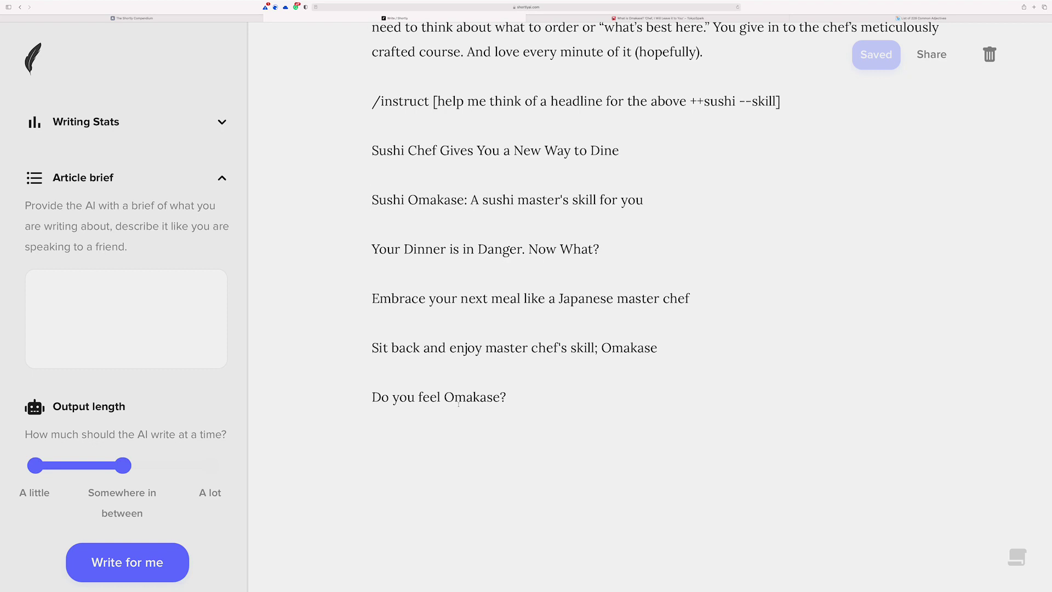
scroll(459, 404, "up", 3)
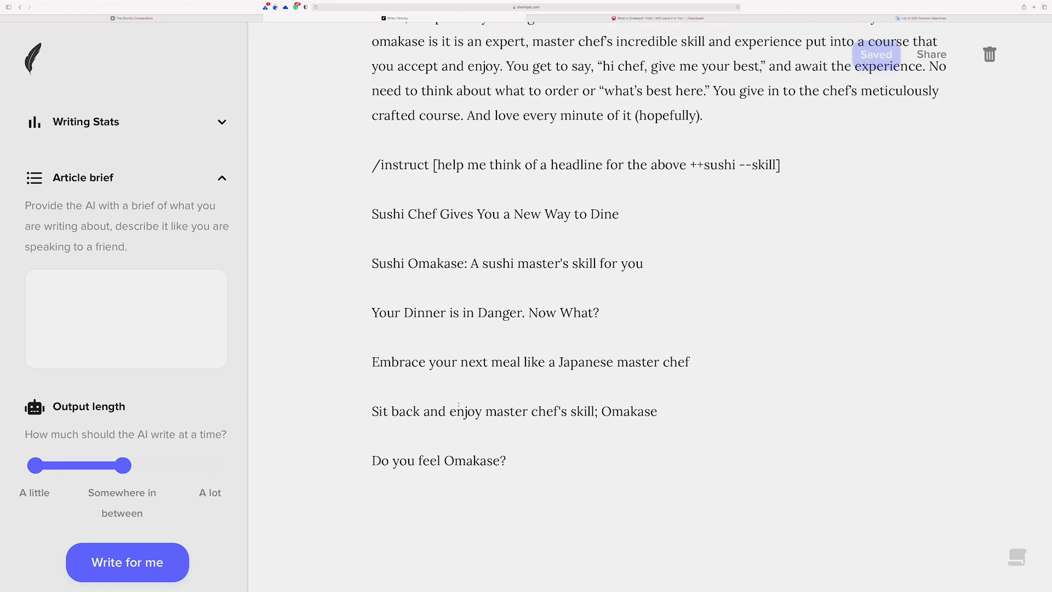
scroll(458, 404, "up", 2)
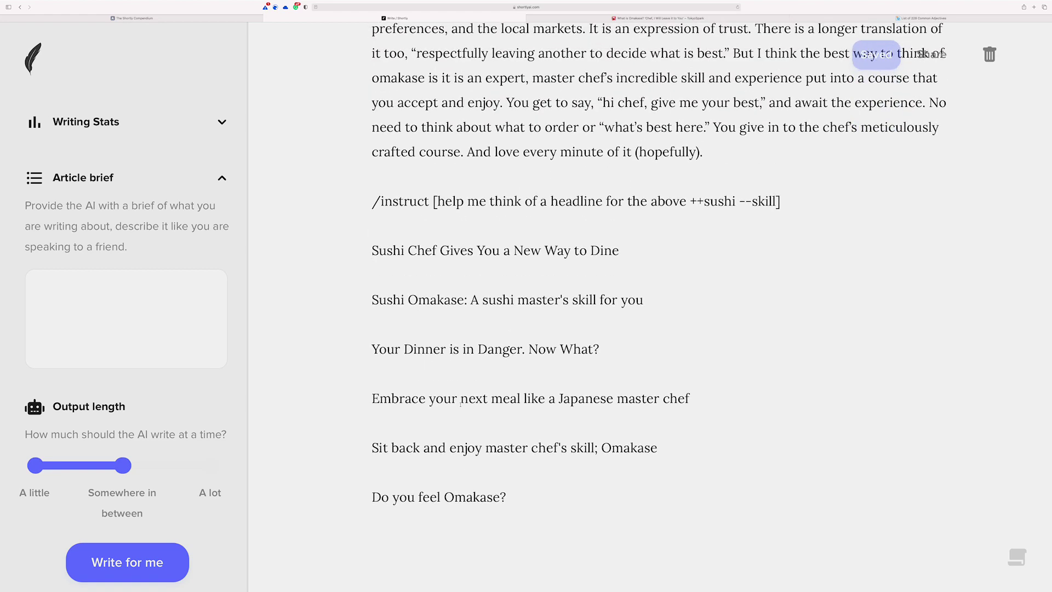
scroll(492, 422, "up", 3)
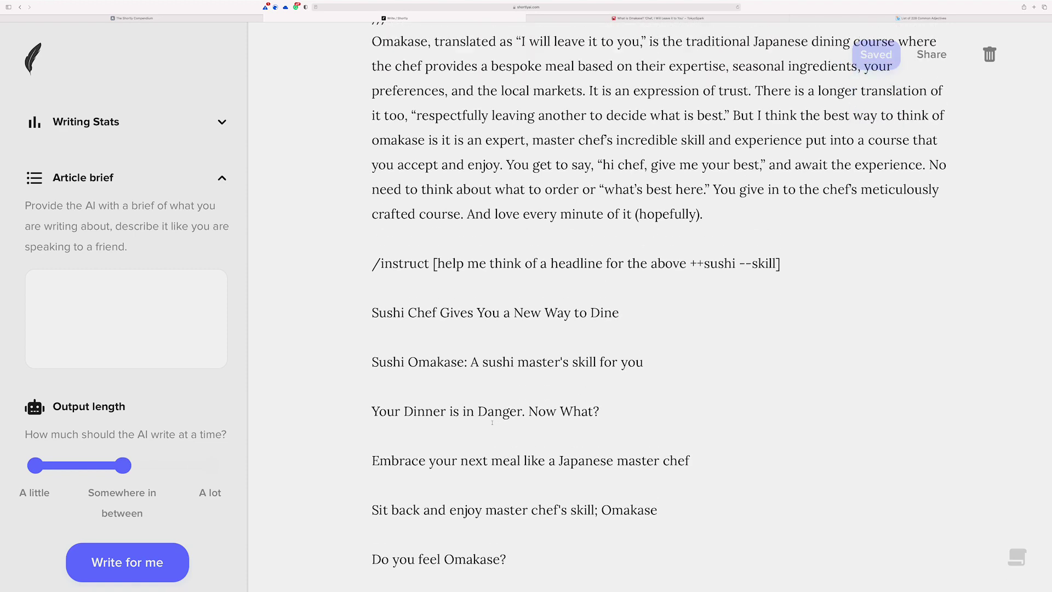
scroll(492, 422, "up", 1)
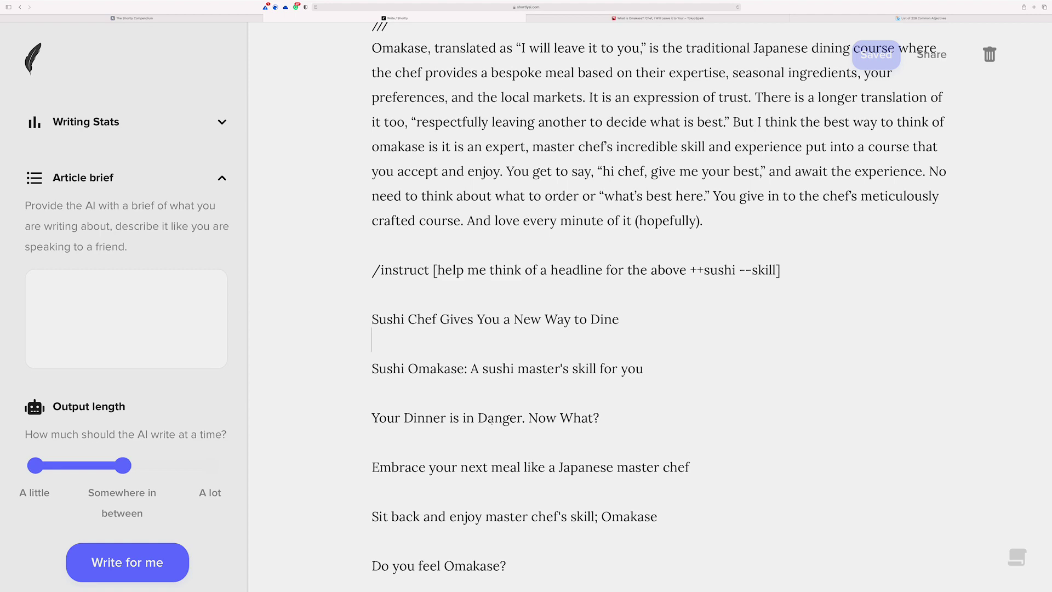
scroll(492, 421, "up", 3)
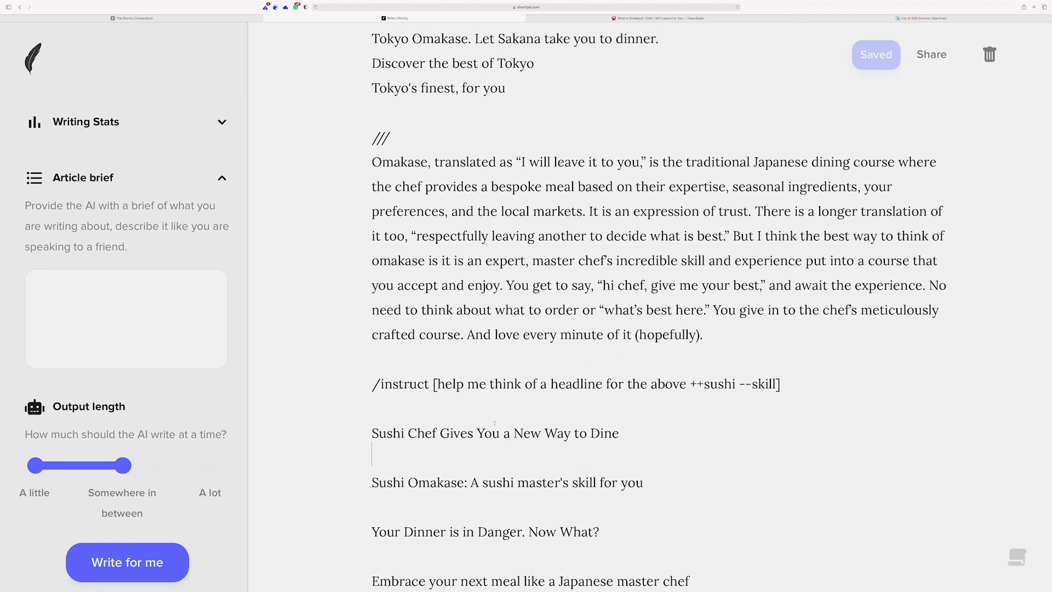
Step: Select the entire Omakase paragraph, from its last word back to its first
left_click_drag(704, 335, 373, 163)
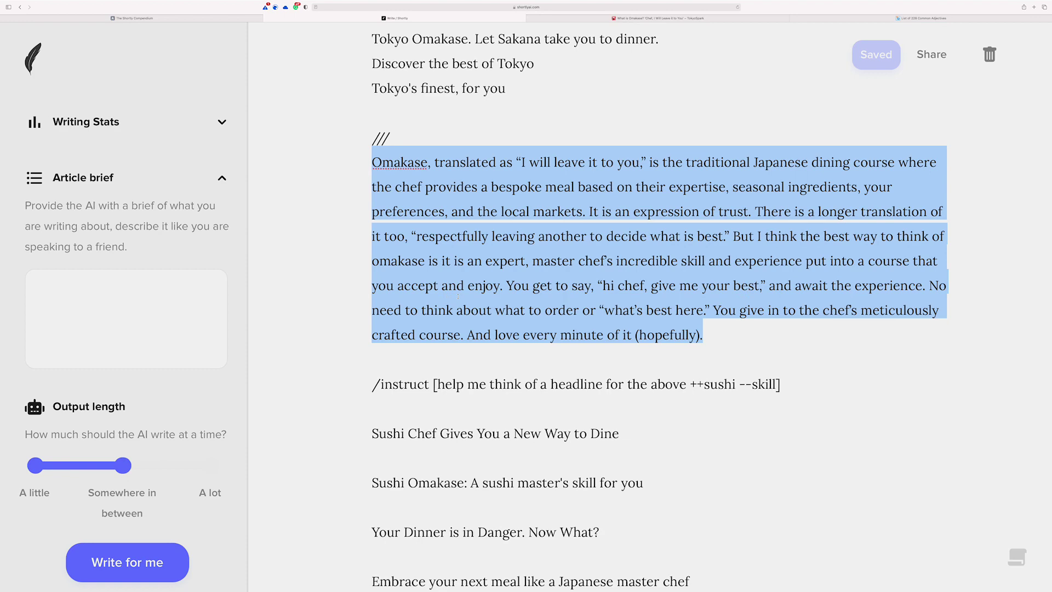
scroll(458, 296, "down", 3)
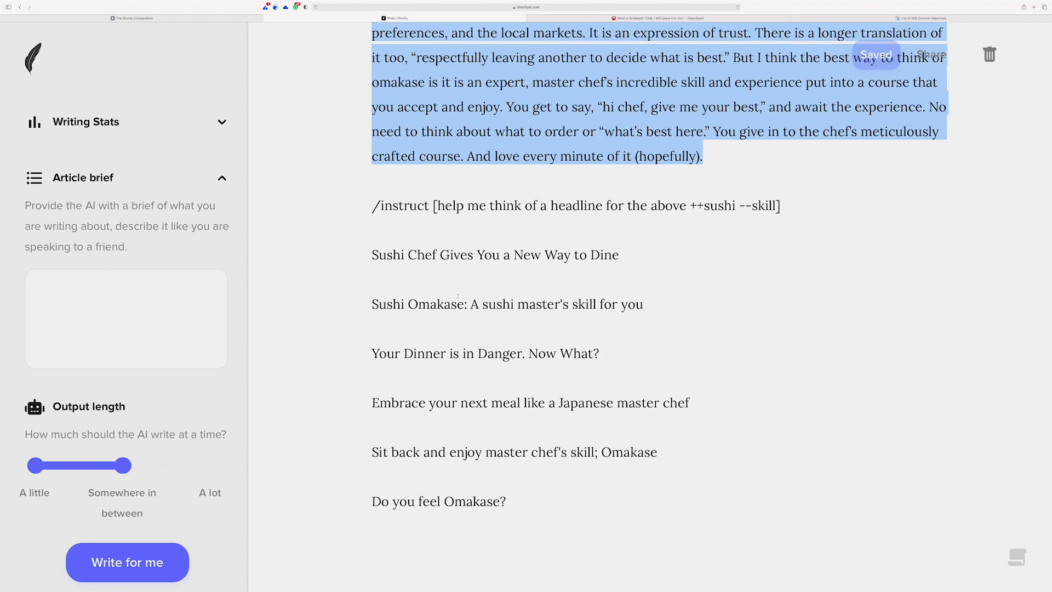